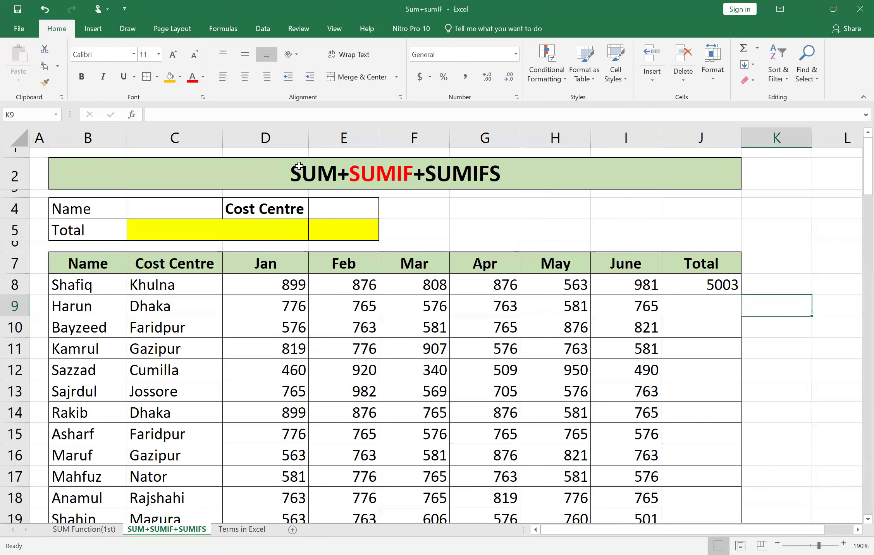
Start a SUM formula in cell B3 of the SUM Function(1st) sheet to view its arguments, and cancel the entry.
left_click(77, 530)
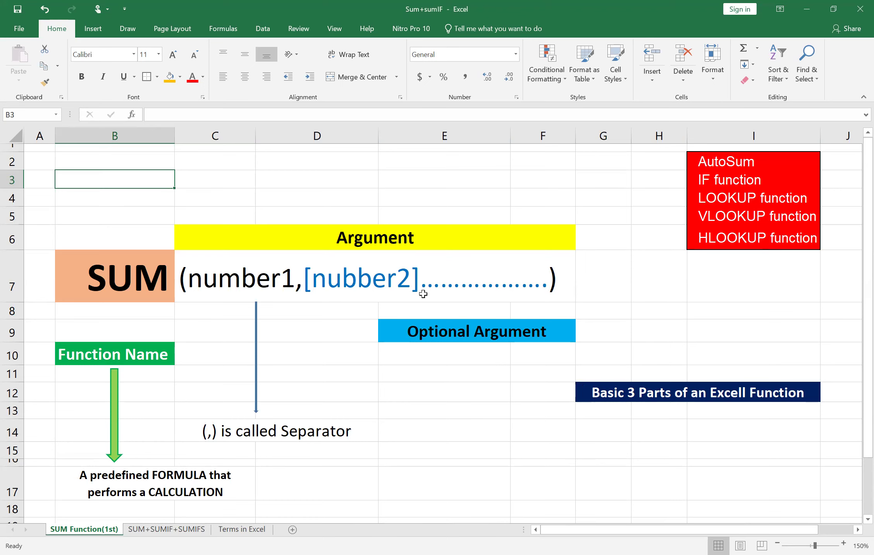
type("=")
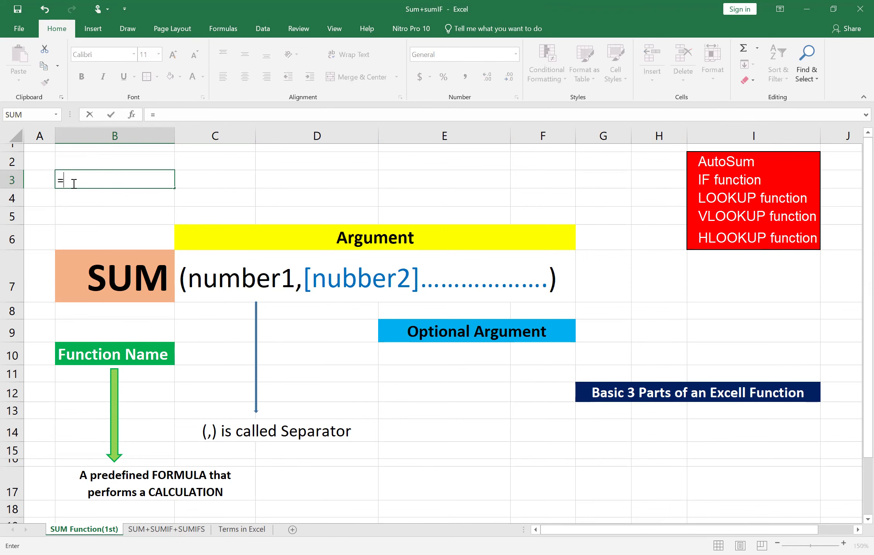
type("sum")
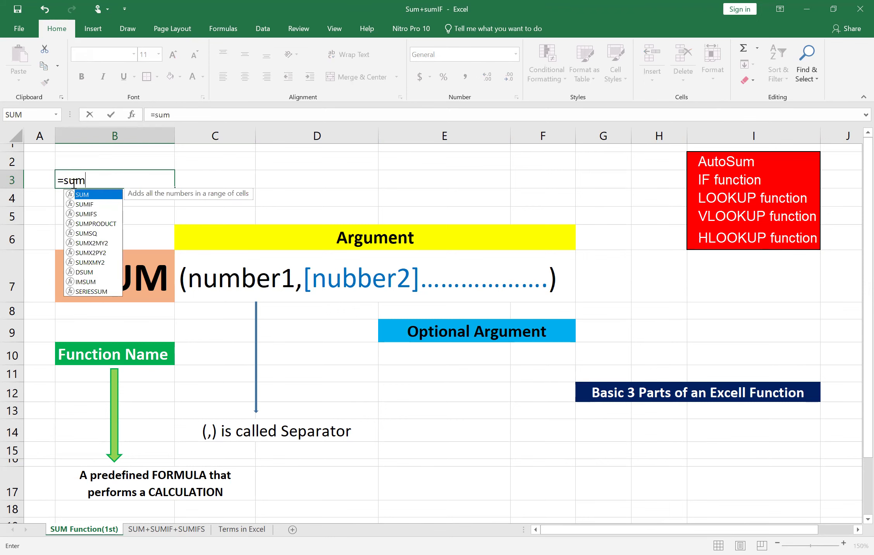
type("(")
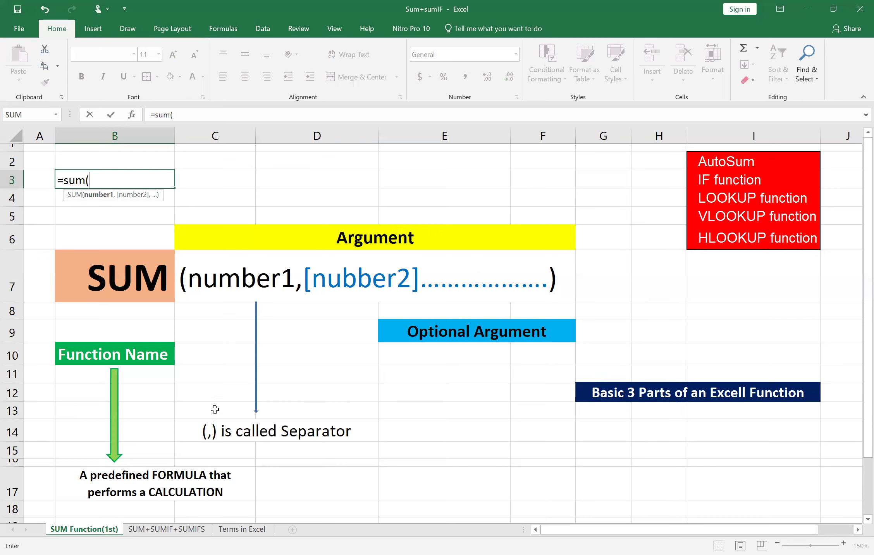
left_click(207, 434)
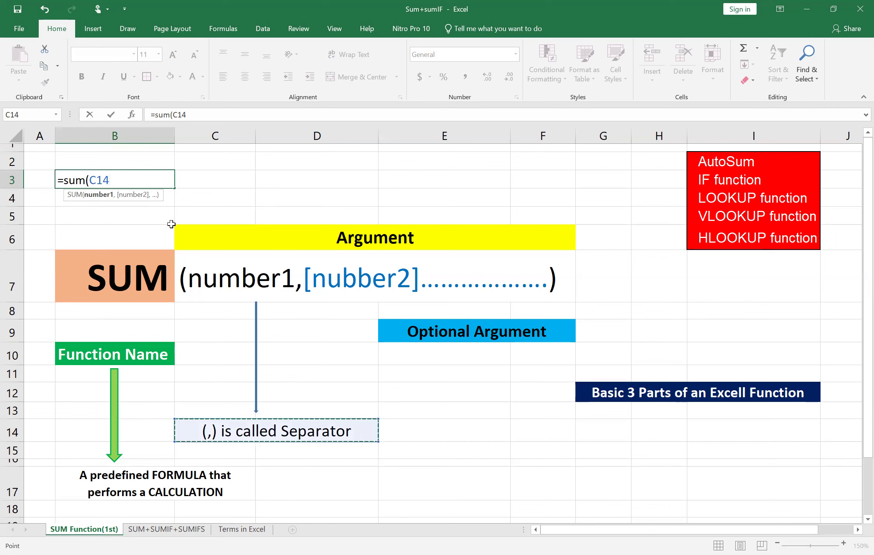
key("BackSpace")
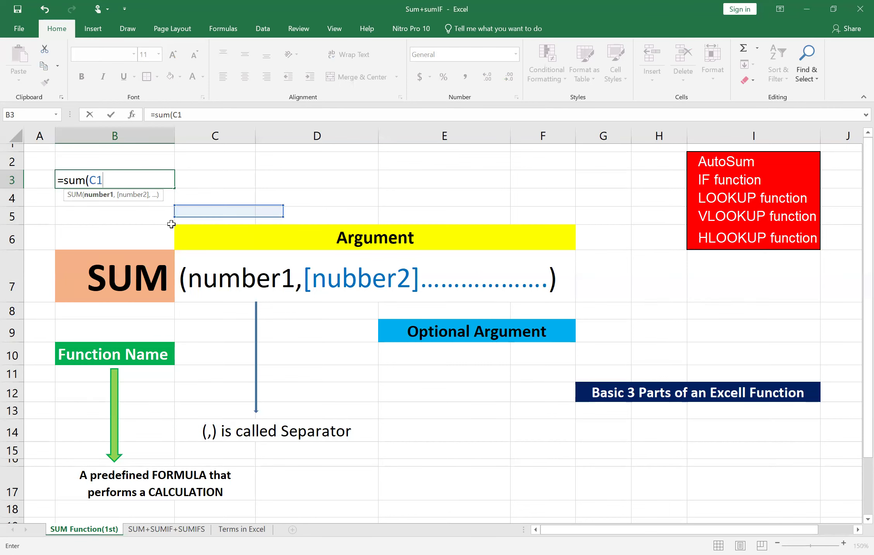
key("Escape")
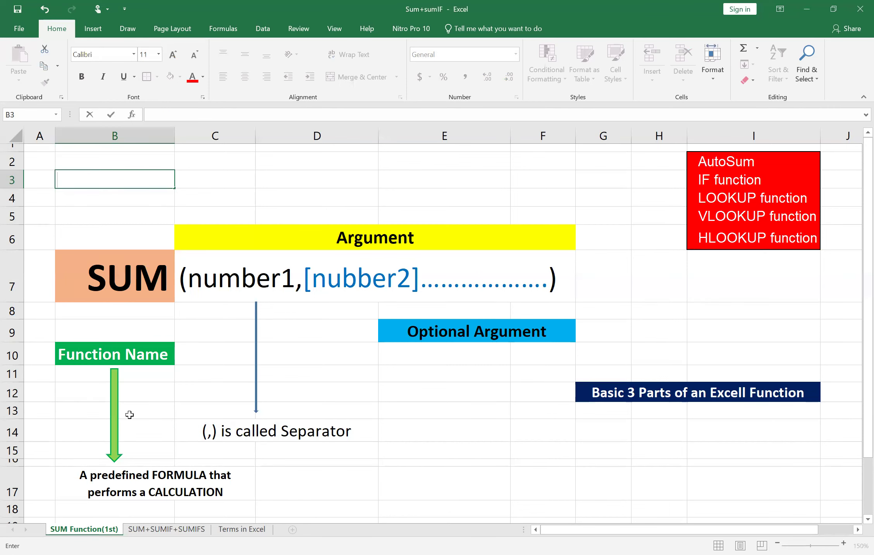
On the SUM+SUMIF+SUMIFS sheet, enter =D8+E8+F8+G8+H8+I8 in J8 to total the six months by individual cell addition.
left_click(162, 529)
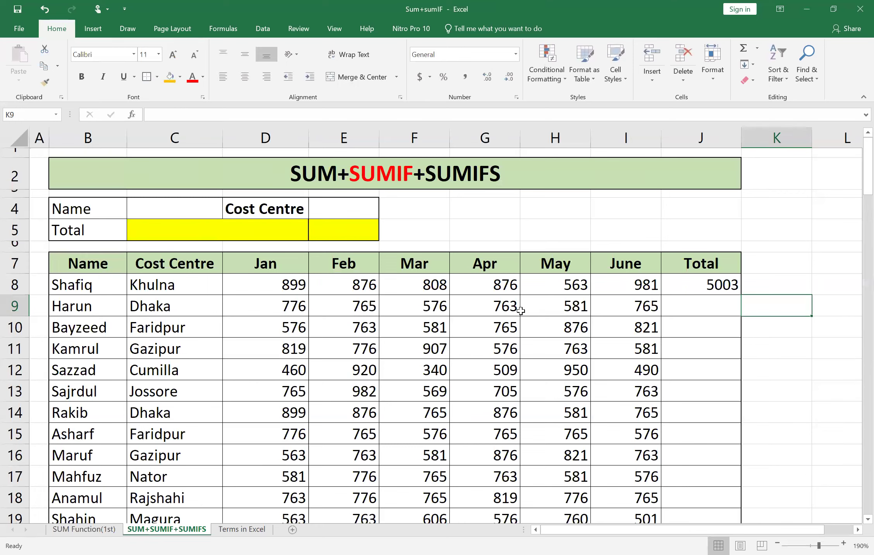
left_click(726, 286)
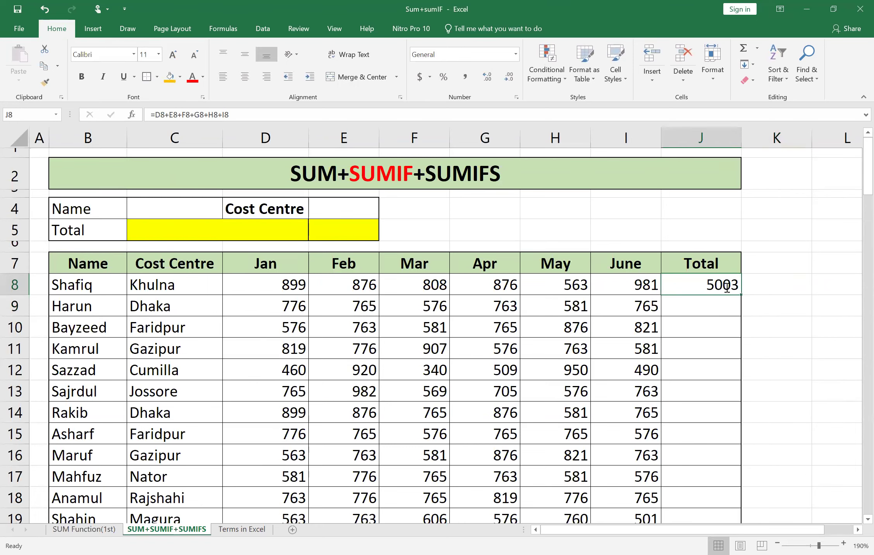
type("=")
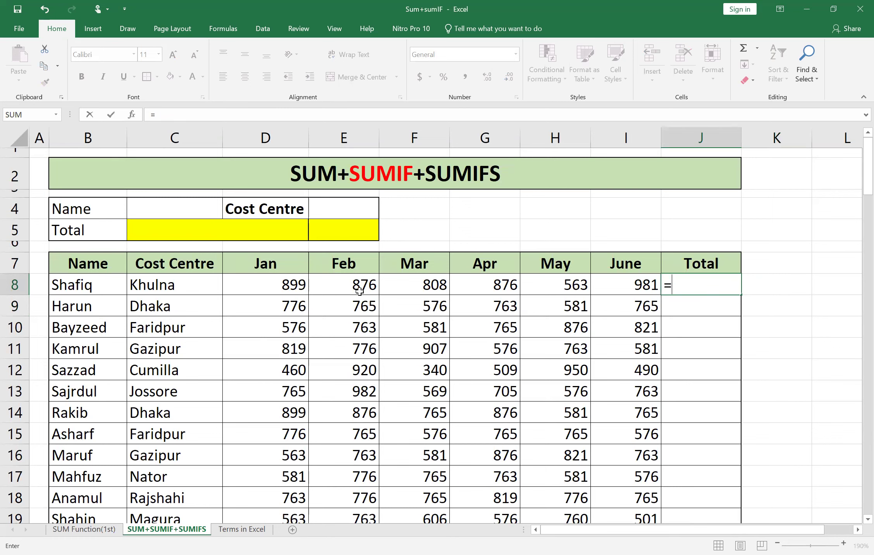
left_click(472, 283)
type("+")
left_click(559, 283)
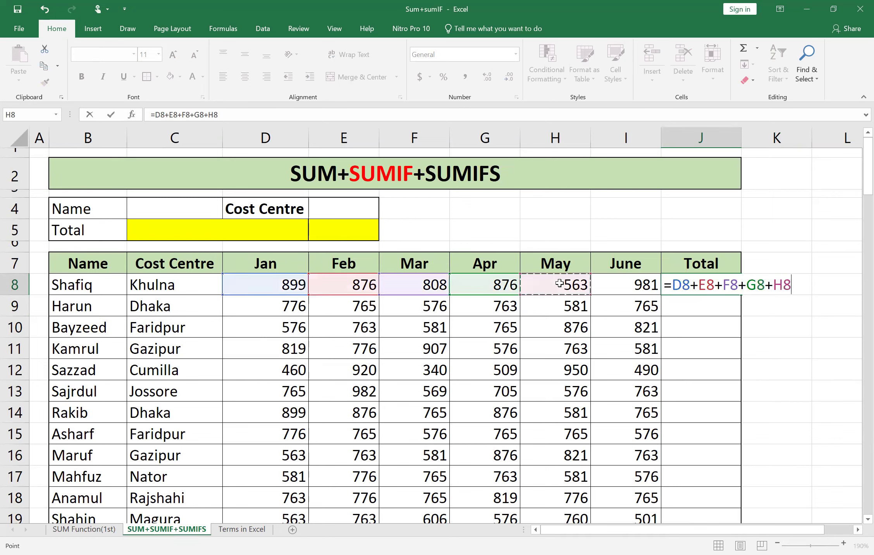
type("+")
left_click(634, 286)
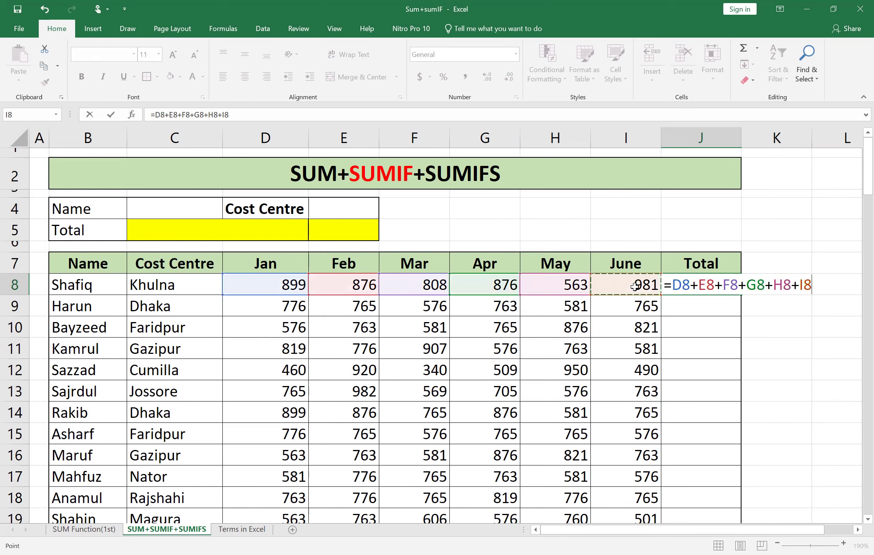
key("Return")
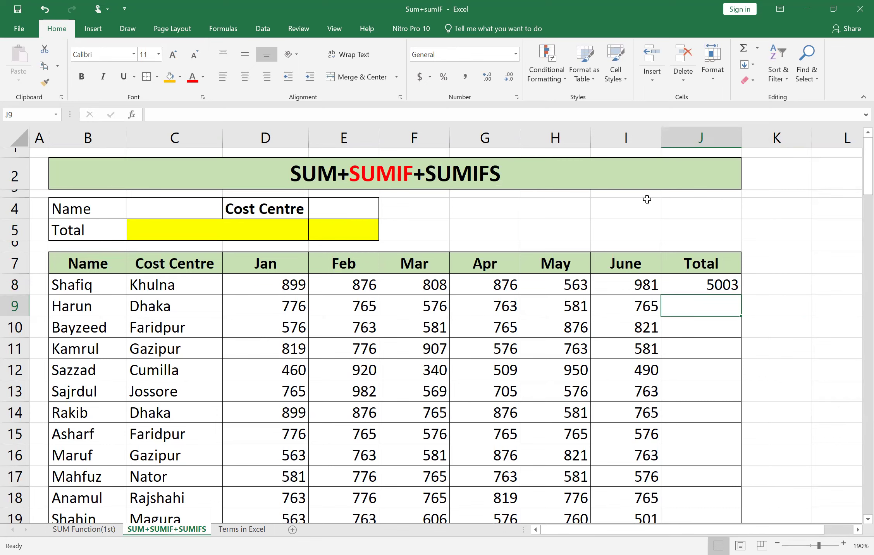
Delete the June column to test its effect on the addition formula in row 8, and undo the deletion.
right_click(623, 140)
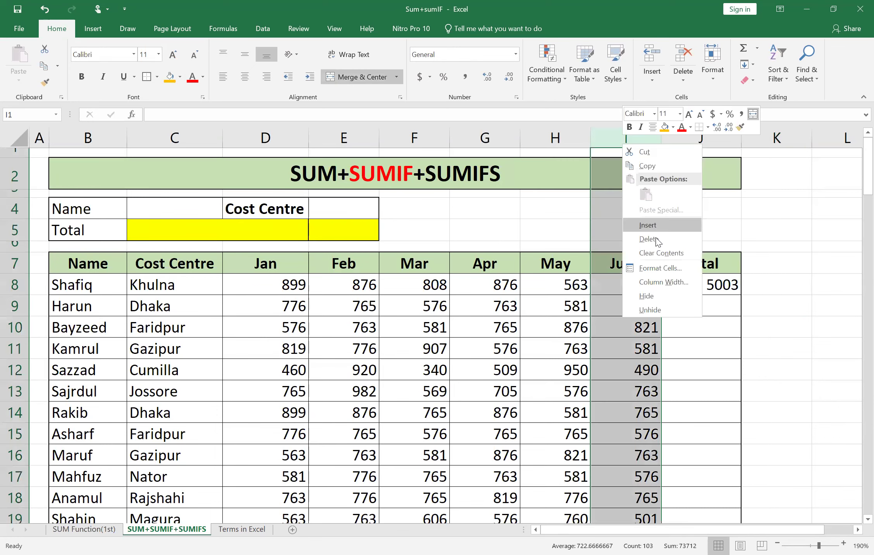
left_click(615, 291)
left_click(654, 287)
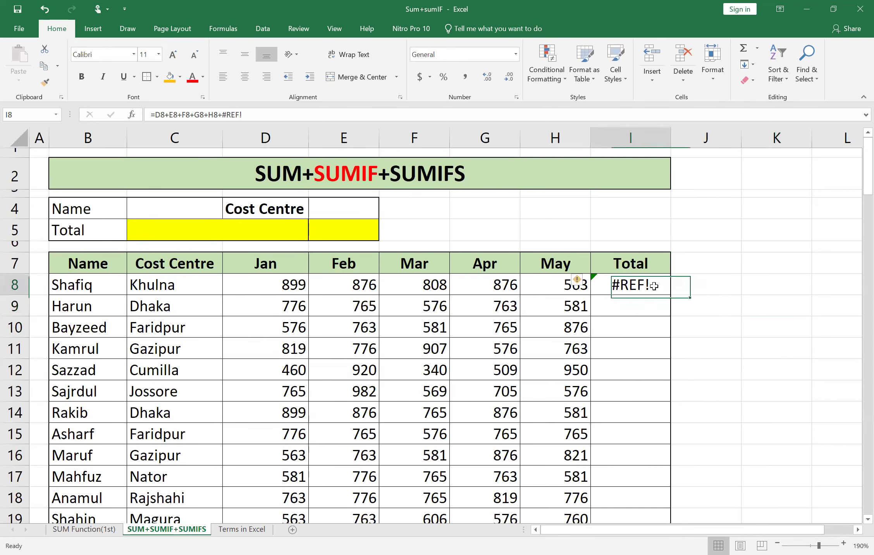
left_click(44, 9)
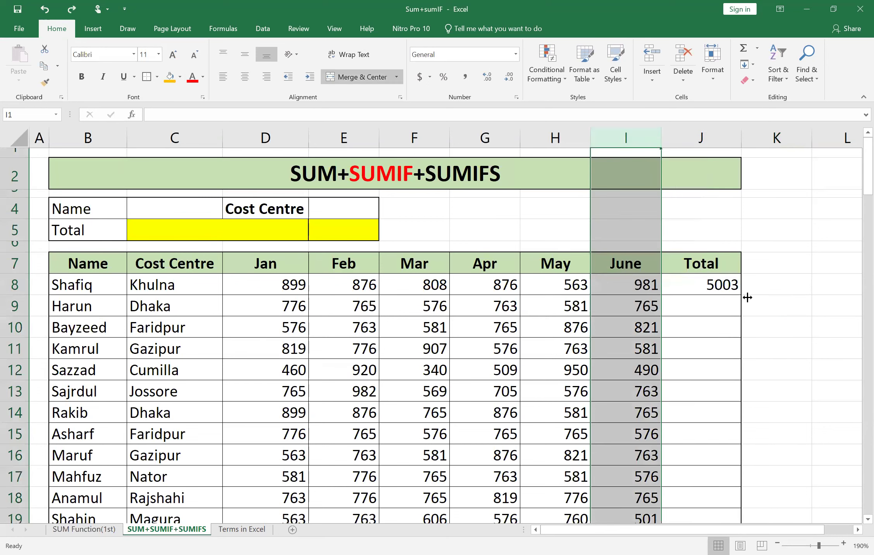
Replace the addition formula in J8 with a SUM of the January to June range D8:I8.
left_click(724, 285)
double_click(726, 285)
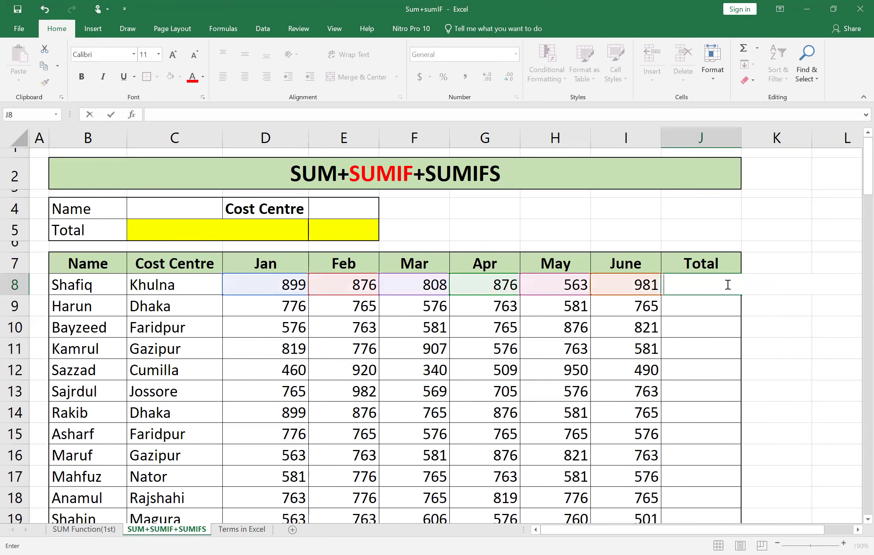
key("Escape")
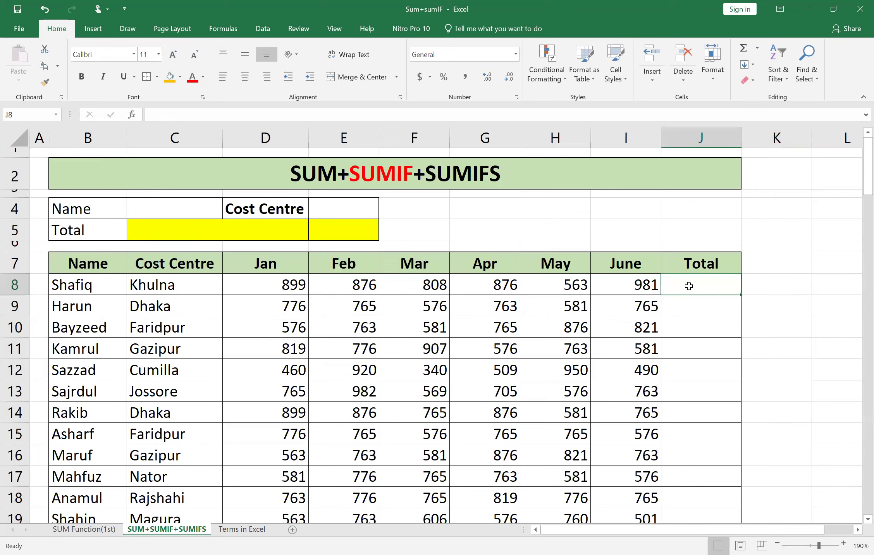
type("=")
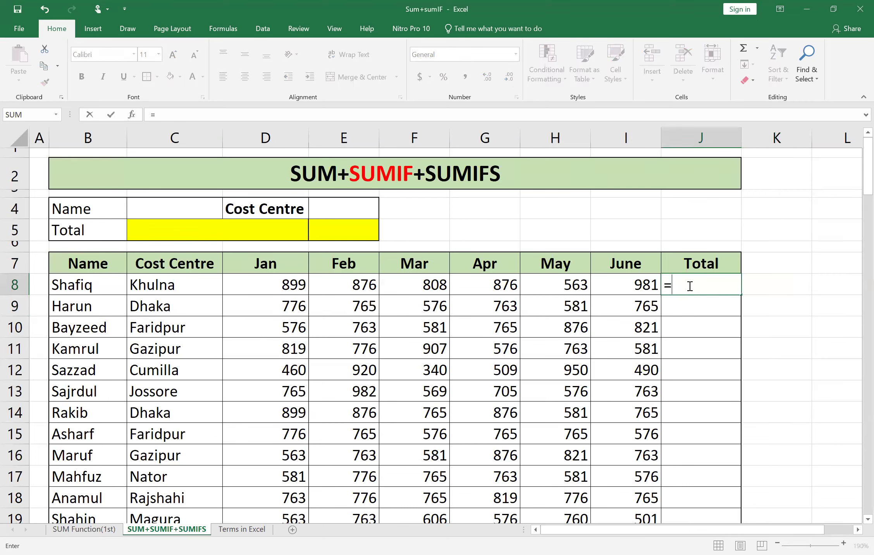
type("sum")
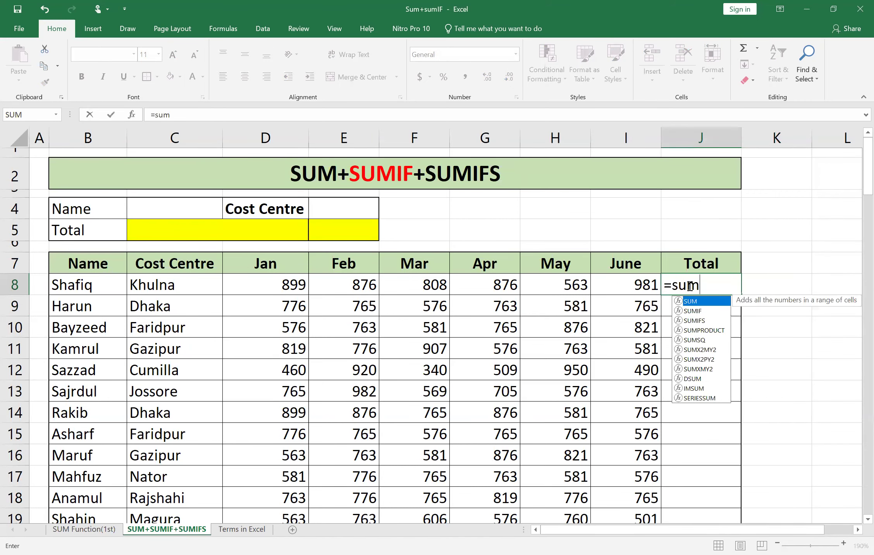
type("(")
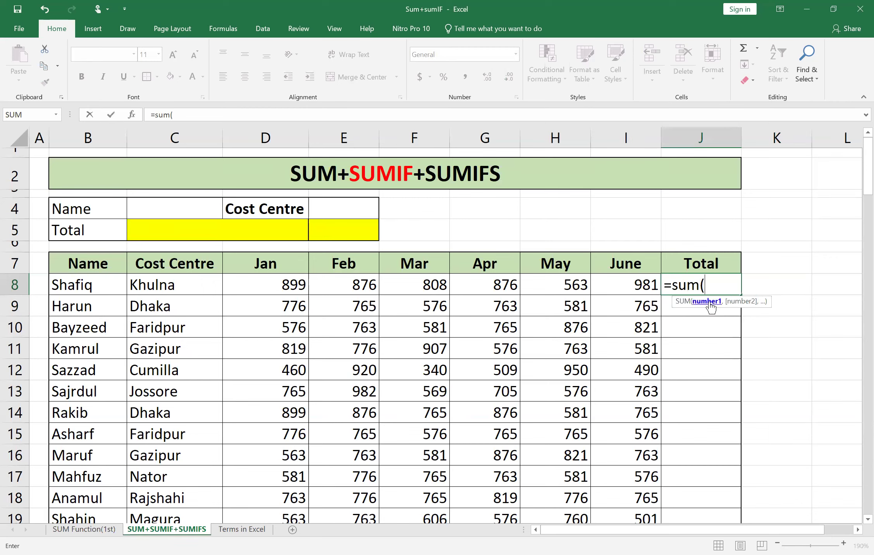
left_click(295, 287)
left_click(632, 288, "shift")
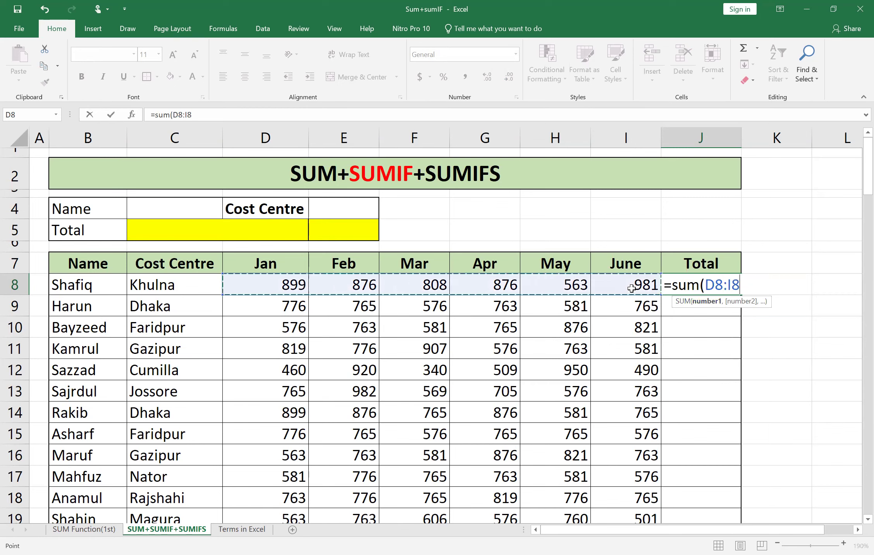
key("Return")
left_click(682, 289)
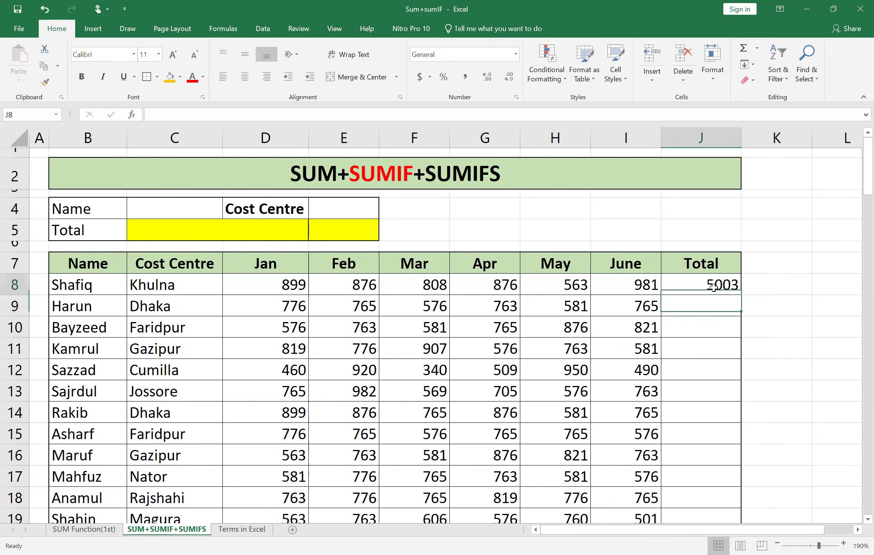
left_click(768, 300)
left_click(724, 285)
left_click(825, 397)
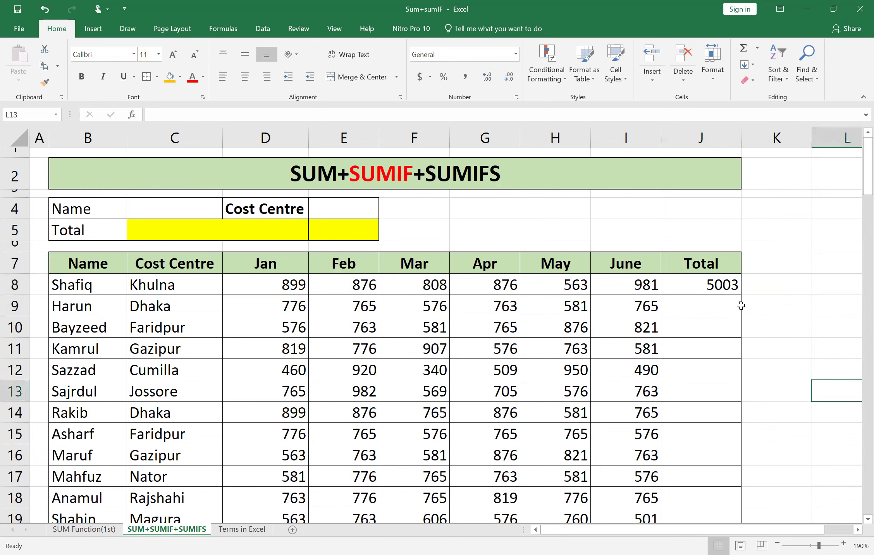
Fill the SUM formula from J8 down to J14, and undo the fill.
left_click(730, 287)
left_click_drag(742, 296, 745, 419)
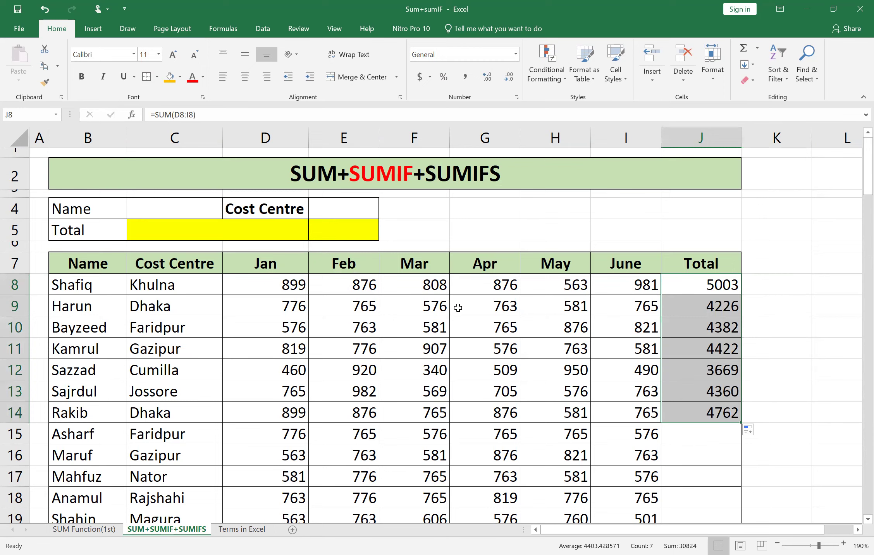
left_click(44, 9)
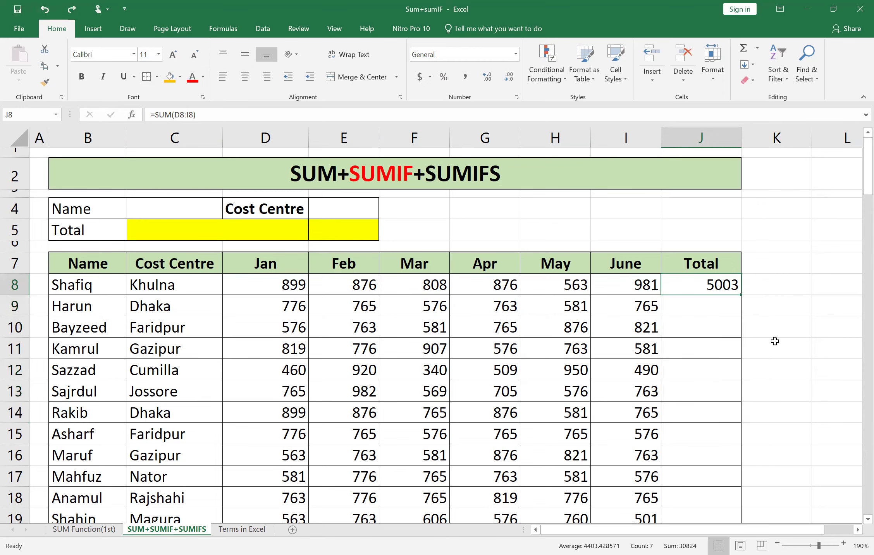
left_click(764, 300)
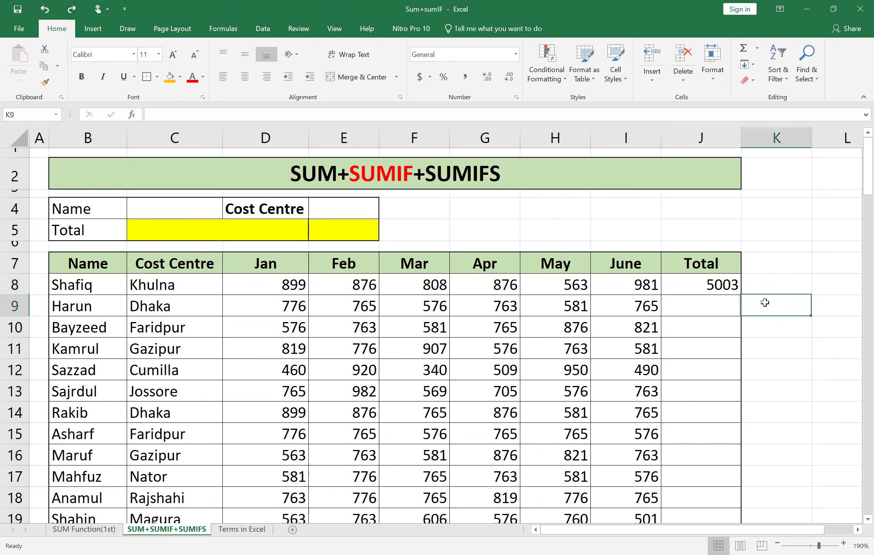
Fill the SUM formula from J8 down through all remaining rows of the Total column.
left_click(730, 290)
double_click(741, 295)
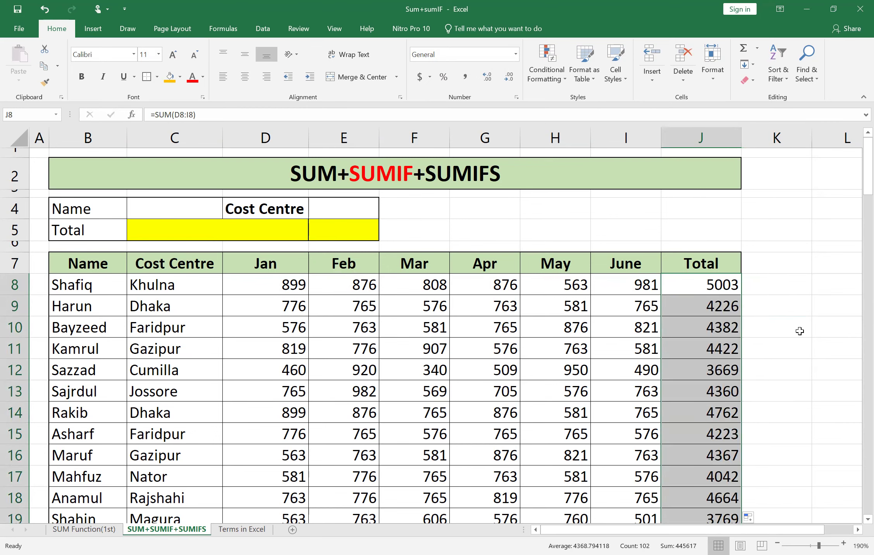
left_click(791, 315)
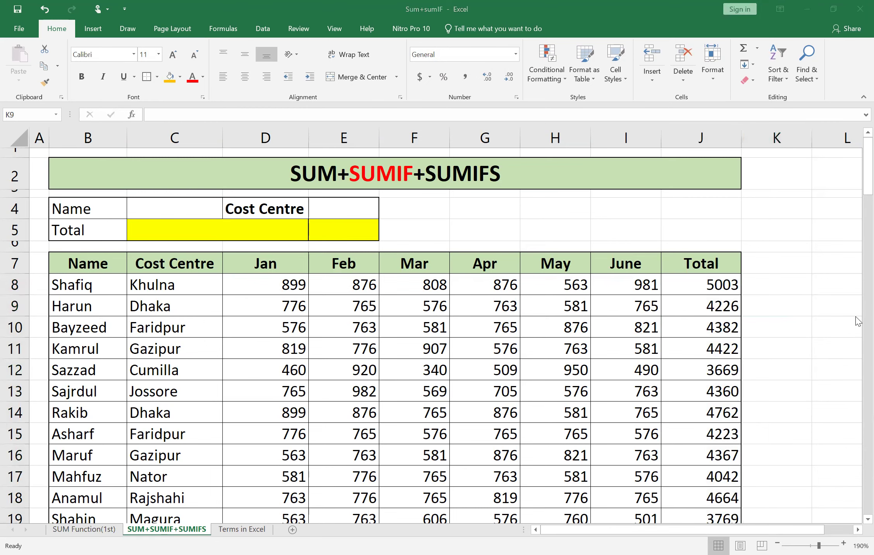
Insert a blank column before the Total column and clear the totals in K8:K15.
right_click(698, 138)
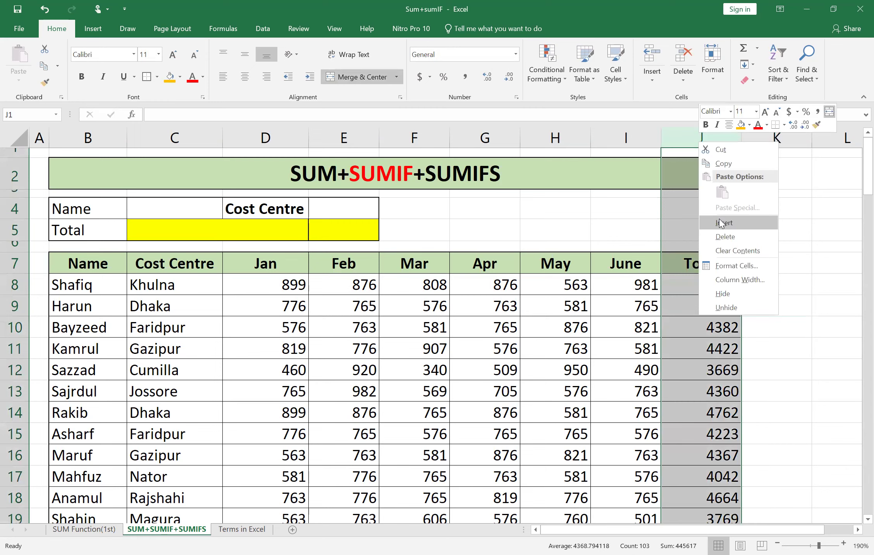
left_click(719, 223)
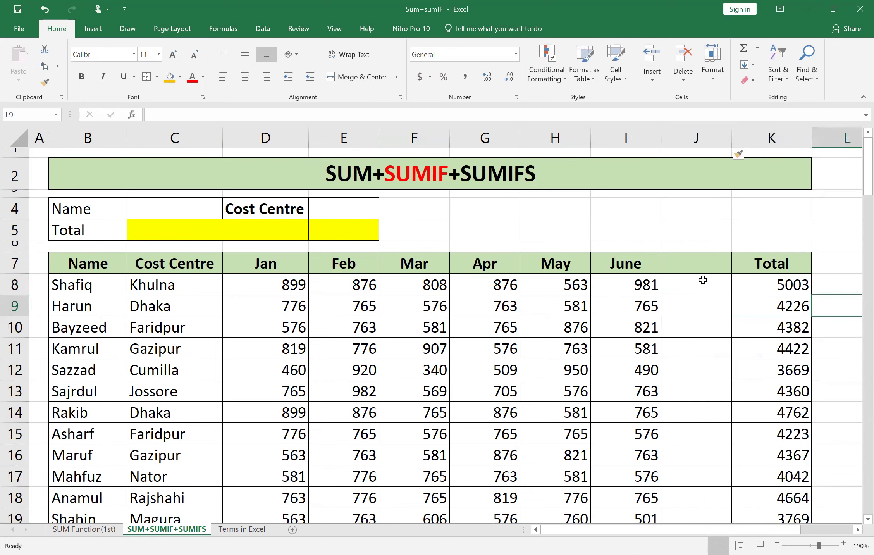
left_click_drag(775, 285, 781, 442)
key("Delete")
scroll(825, 387, "down", 4)
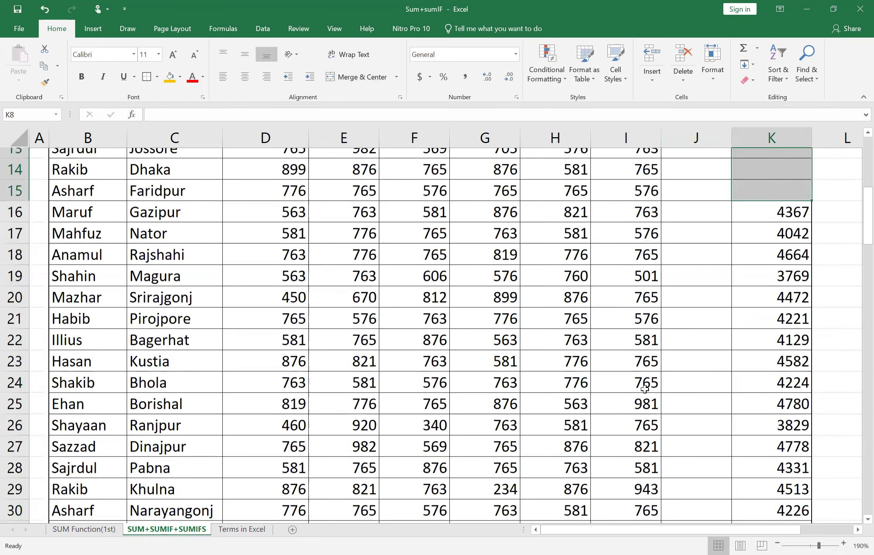
scroll(655, 300, "up", 4)
Undo the clearing of the totals, the column insertion and the full-column formula fill.
left_click(41, 9)
left_click(42, 9)
left_click(42, 9)
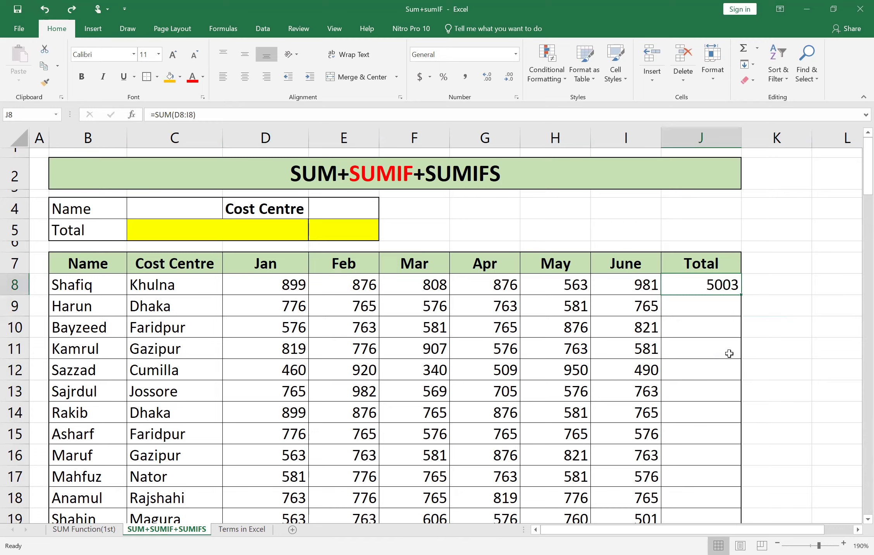
Insert a blank column between the June and Total columns and select the row 8 total in K8.
scroll(698, 306, "down", 6)
scroll(701, 306, "up", 6)
right_click(698, 141)
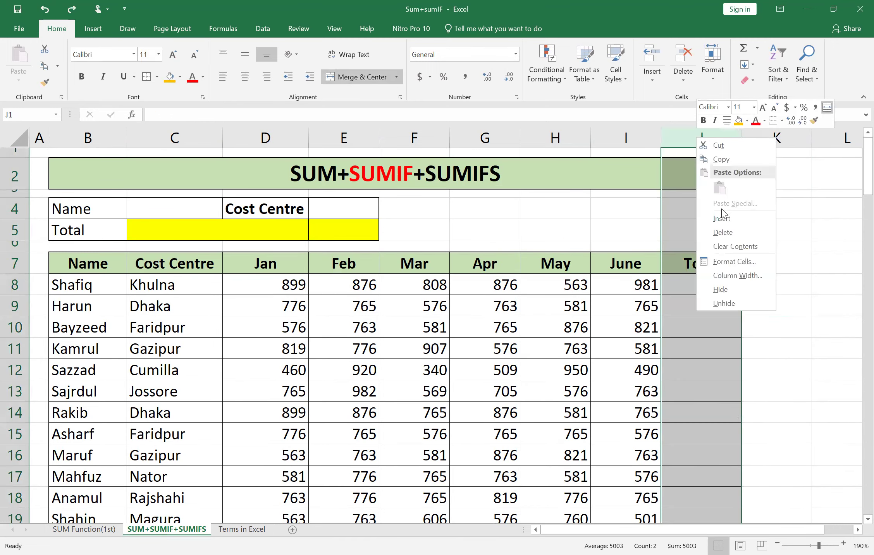
left_click(723, 219)
left_click(792, 287)
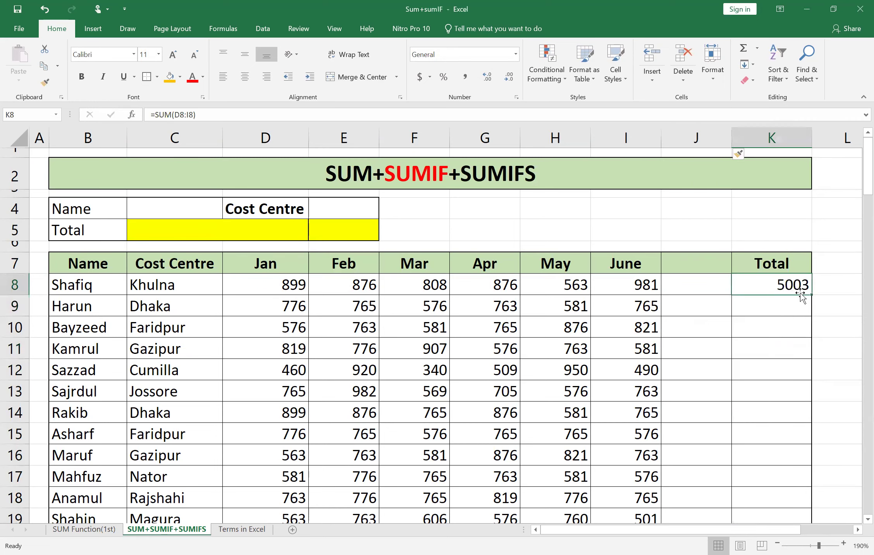
Fill the SUM formula from K8 down to K15 and check the row 8 total against its source values.
left_click_drag(812, 296, 813, 442)
left_click(839, 306)
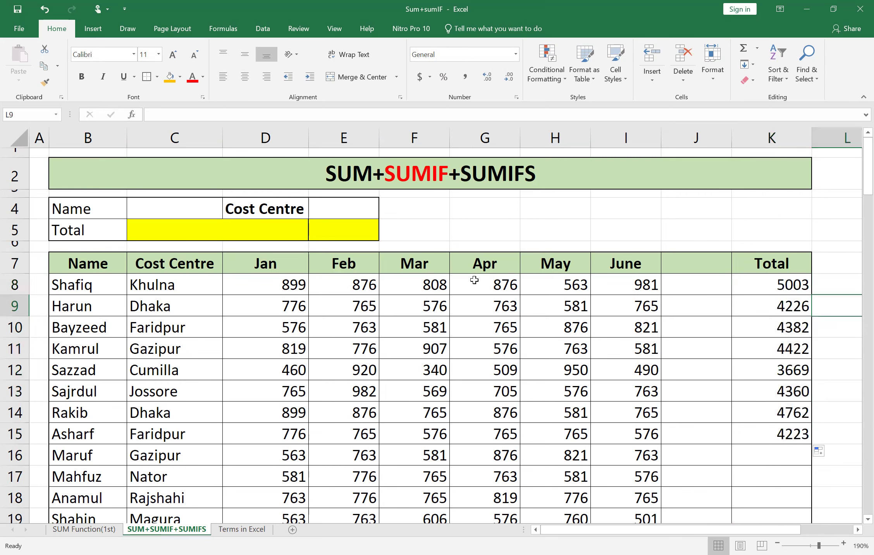
left_click_drag(276, 285, 730, 289)
left_click(788, 287)
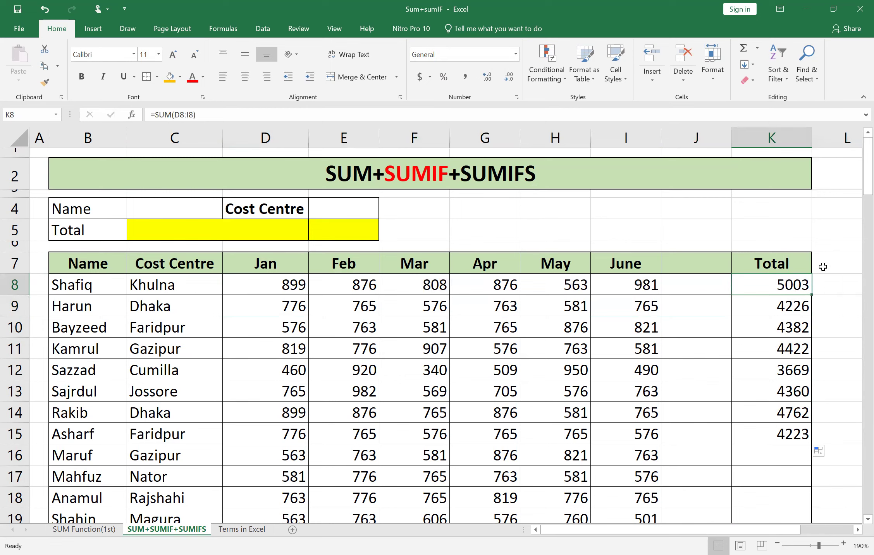
Undo the formula fill in the Total column and the blank column insertion.
left_click(42, 9)
left_click(43, 10)
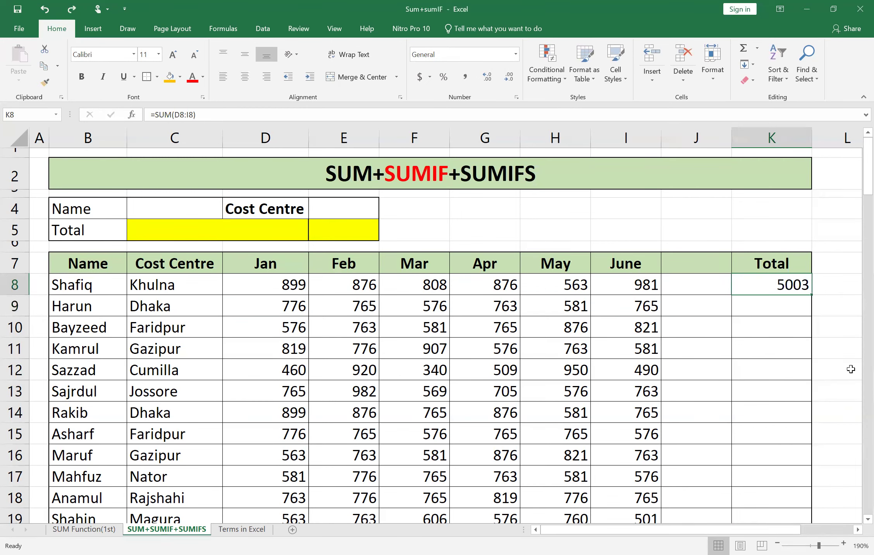
left_click(45, 10)
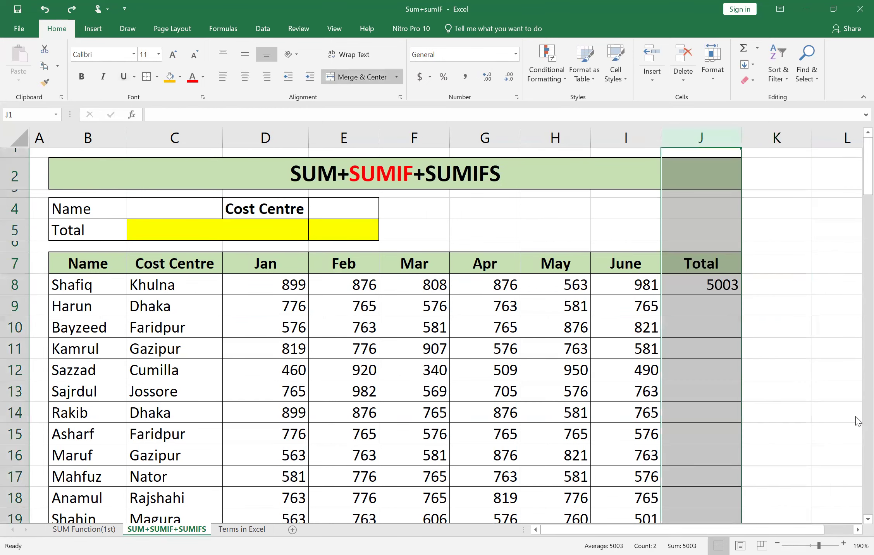
Try filling the J8 formula down the whole Total column and only to J14, undoing each fill.
left_click(803, 320)
left_click(716, 285)
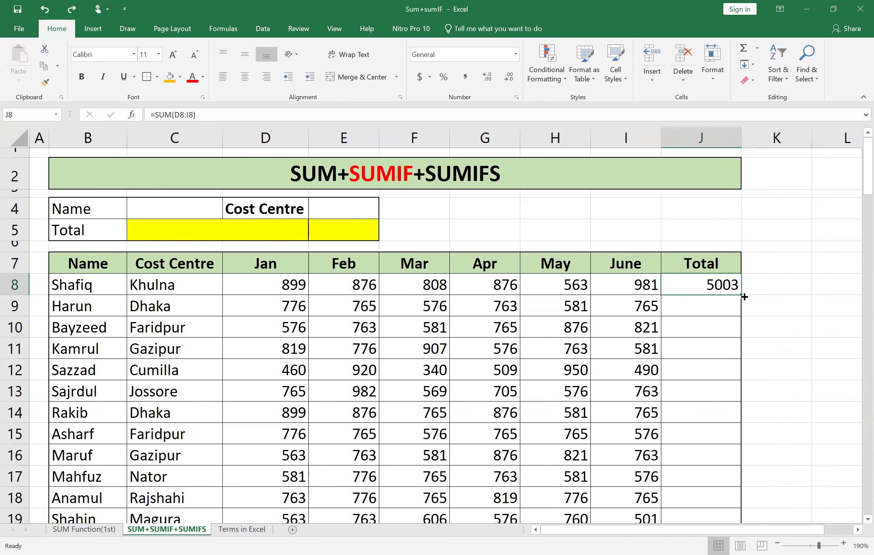
double_click(740, 295)
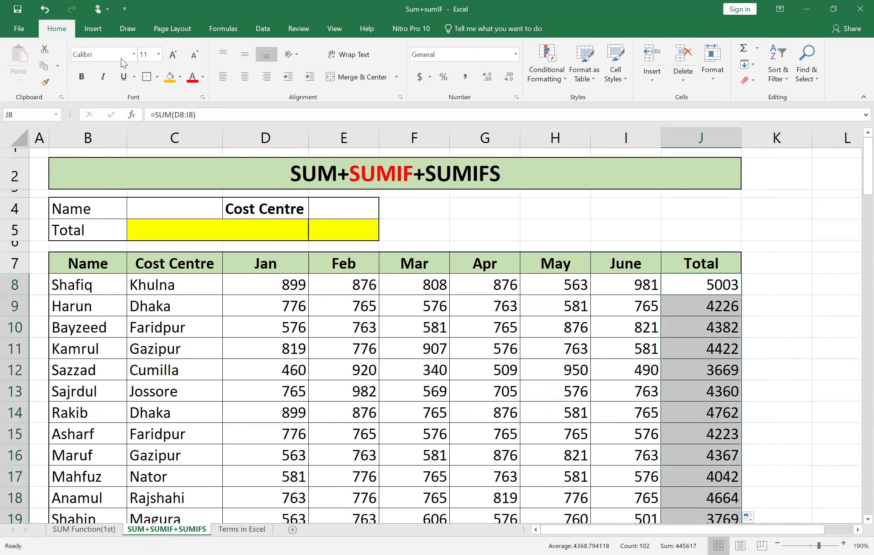
left_click(43, 9)
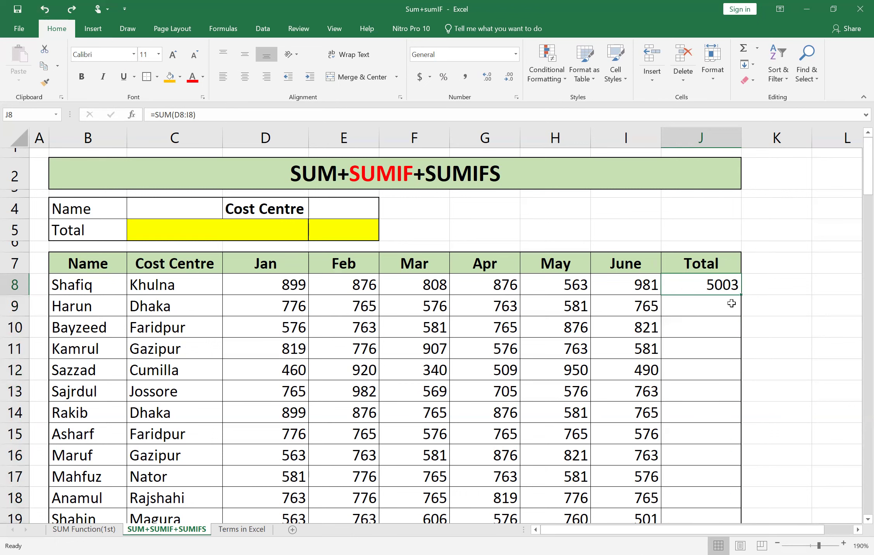
left_click_drag(740, 295, 744, 412)
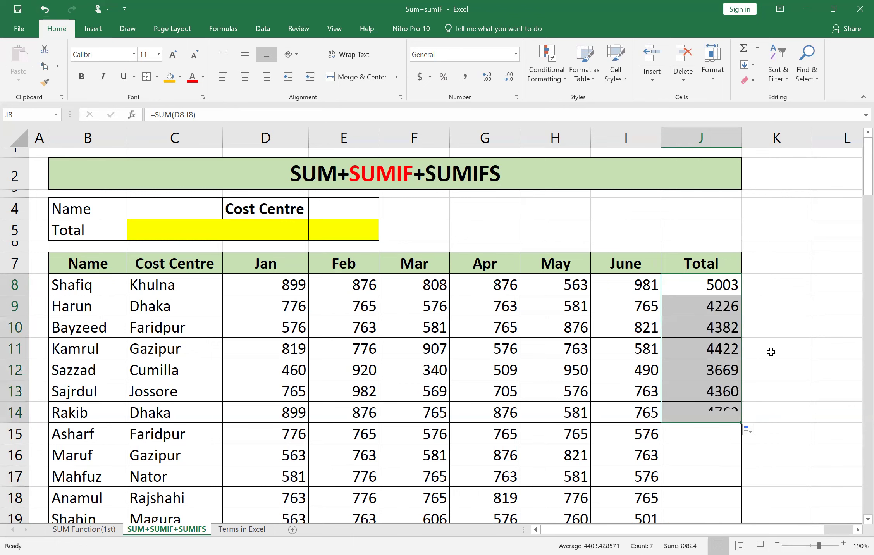
left_click(772, 351)
left_click(43, 10)
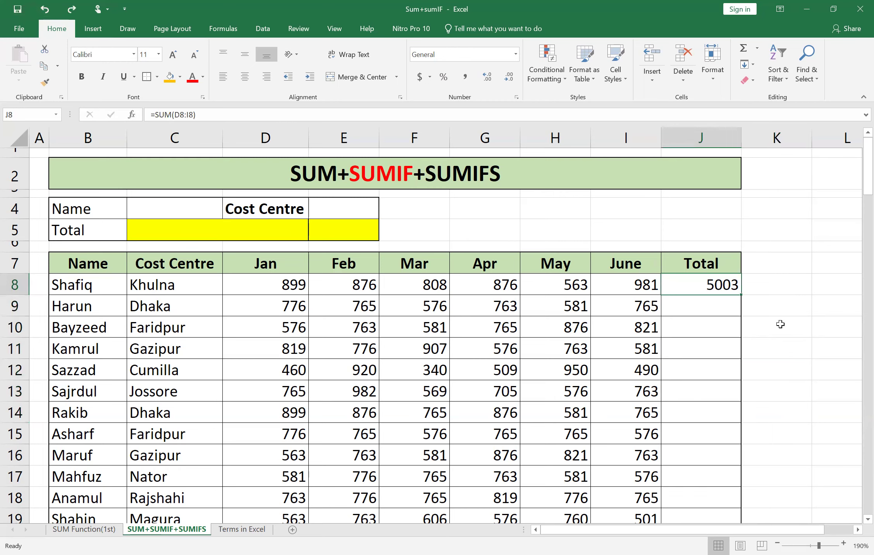
Clear the total in J8 and insert a blank row above row 15.
key("Delete")
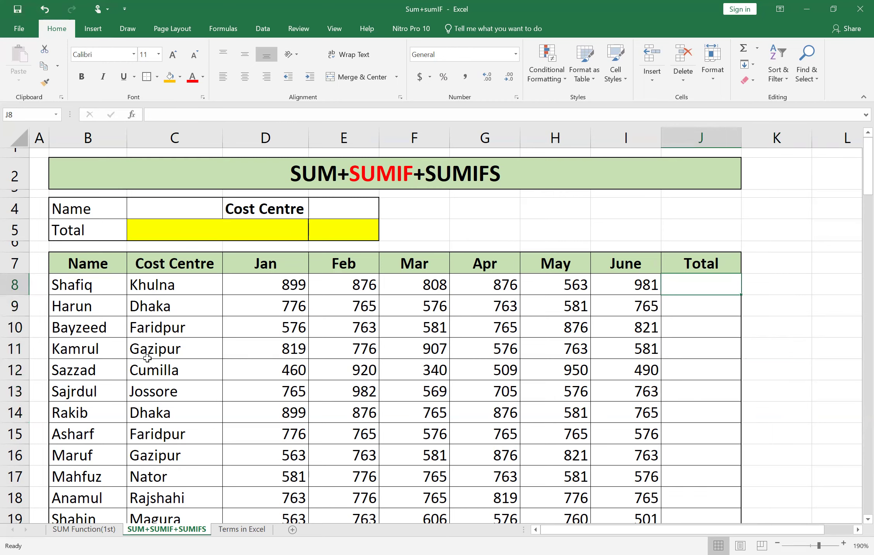
right_click(15, 432)
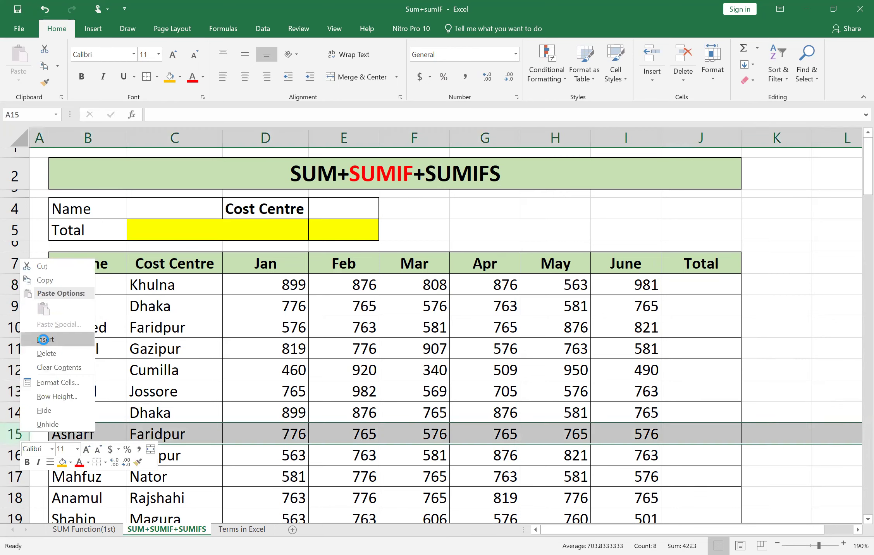
left_click(45, 341)
left_click(683, 410)
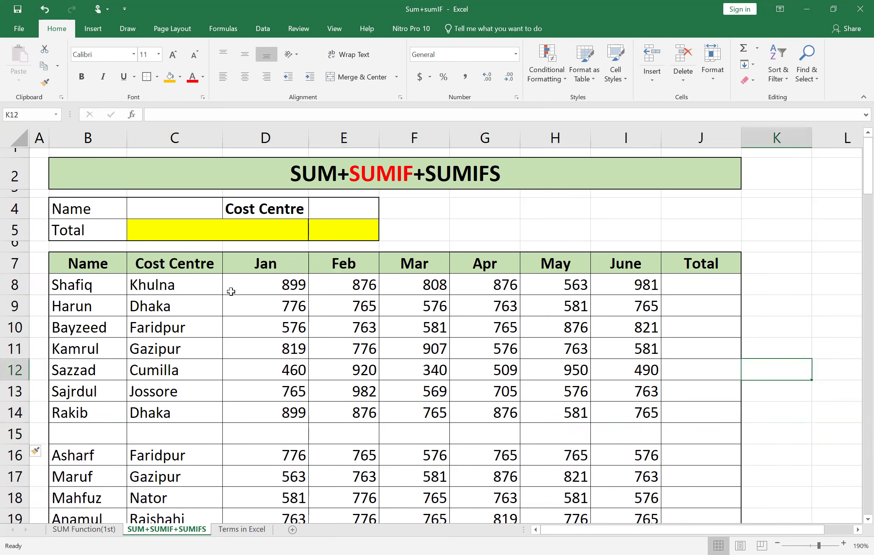
Examine the January to June values in rows 8 to 14 together with the empty Total cells and blank row 15.
left_click_drag(283, 288, 267, 411)
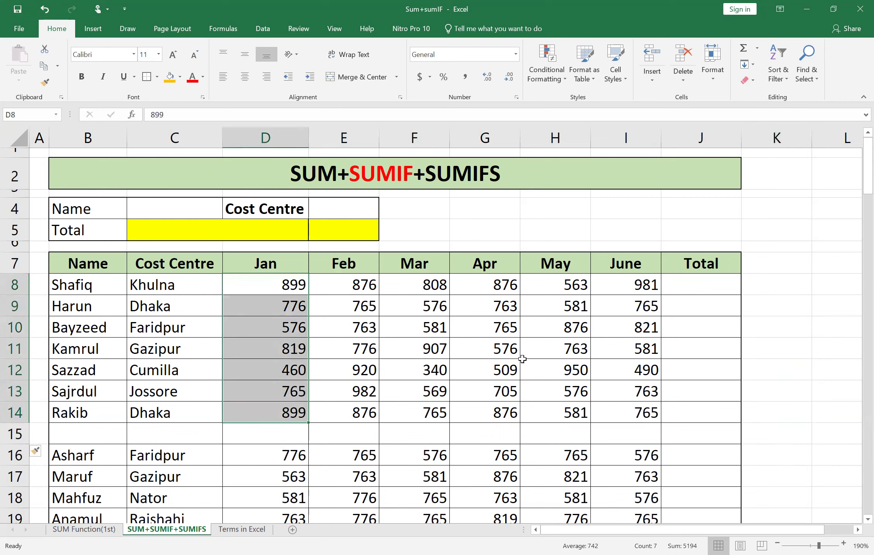
left_click(806, 376)
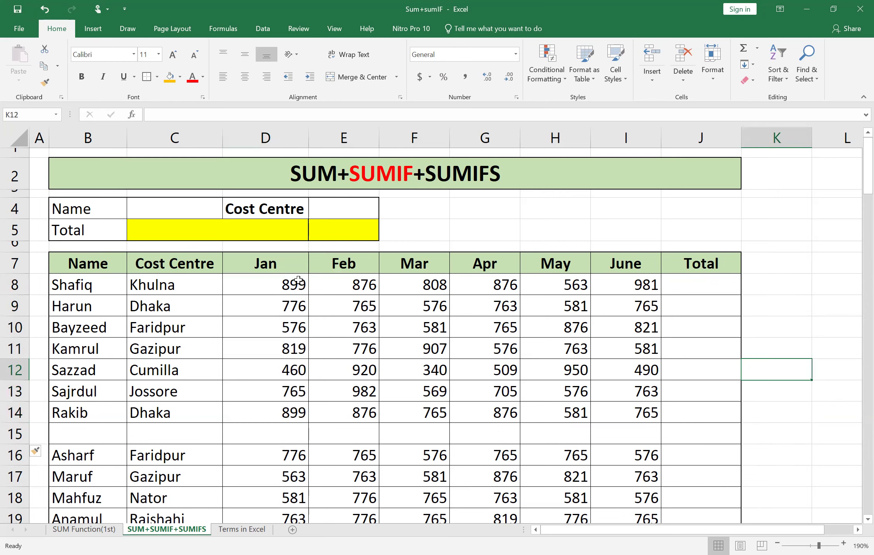
left_click_drag(298, 279, 717, 431)
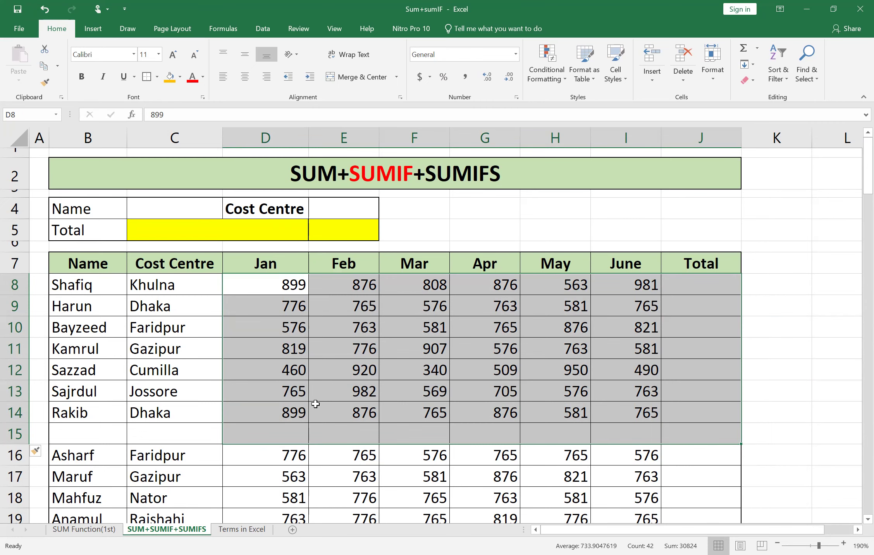
left_click(288, 403)
left_click_drag(290, 284, 718, 428)
left_click(799, 399)
left_click_drag(701, 363, 678, 352)
left_click(315, 270)
left_click(264, 284)
left_click_drag(263, 284, 673, 428)
left_click(798, 300)
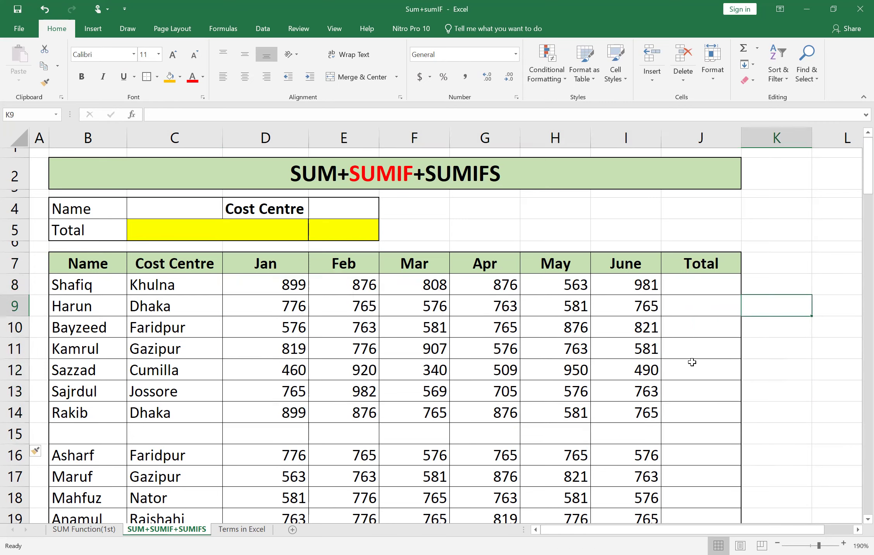
left_click_drag(737, 376, 744, 382)
left_click(487, 312)
left_click(309, 296)
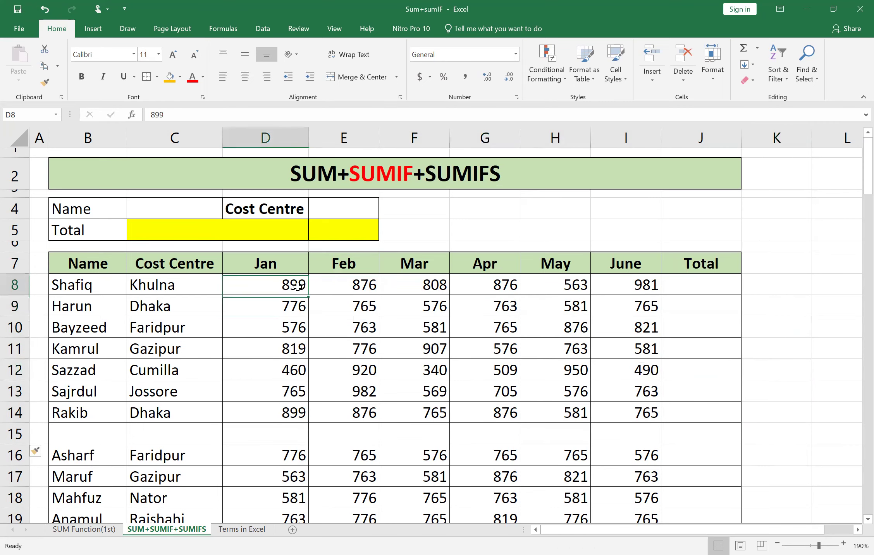
left_click(826, 302)
left_click(325, 322)
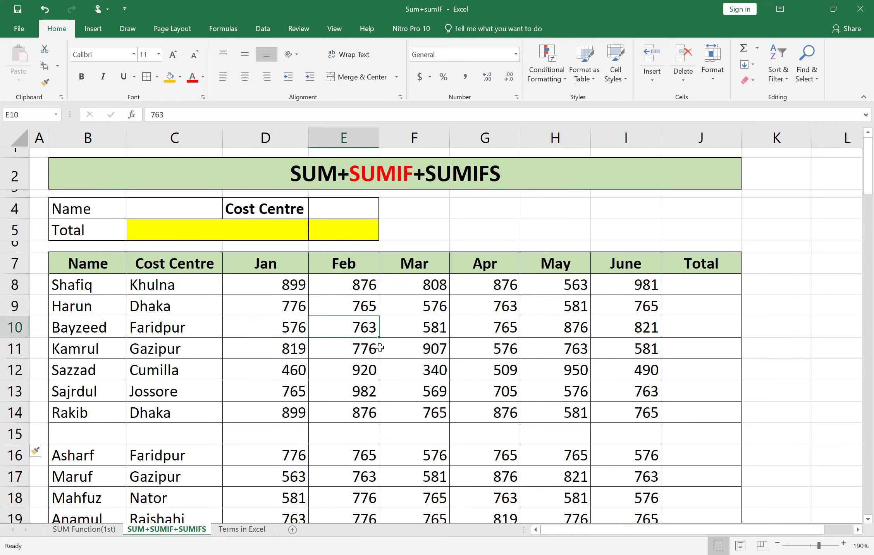
AutoSum the range D8:J15 to total each row in column J and each month in row 15.
left_click_drag(252, 285, 692, 427)
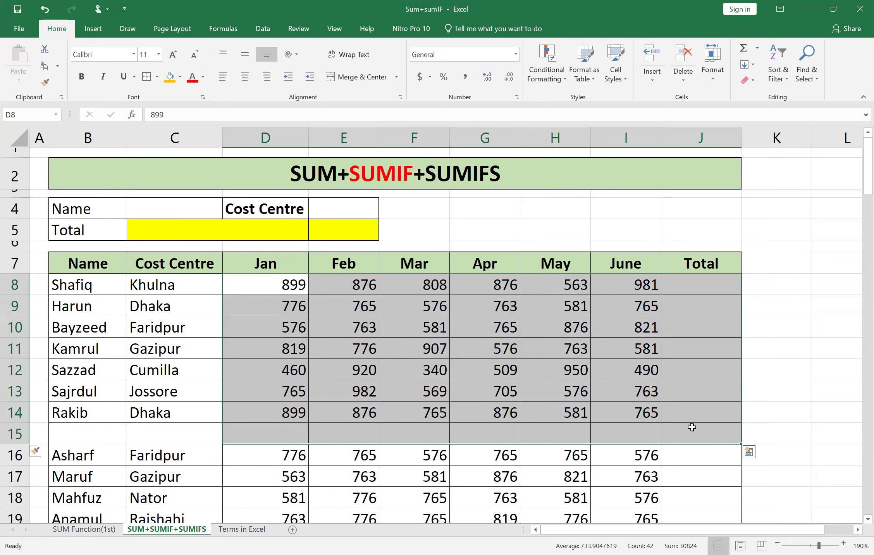
key("alt+equal")
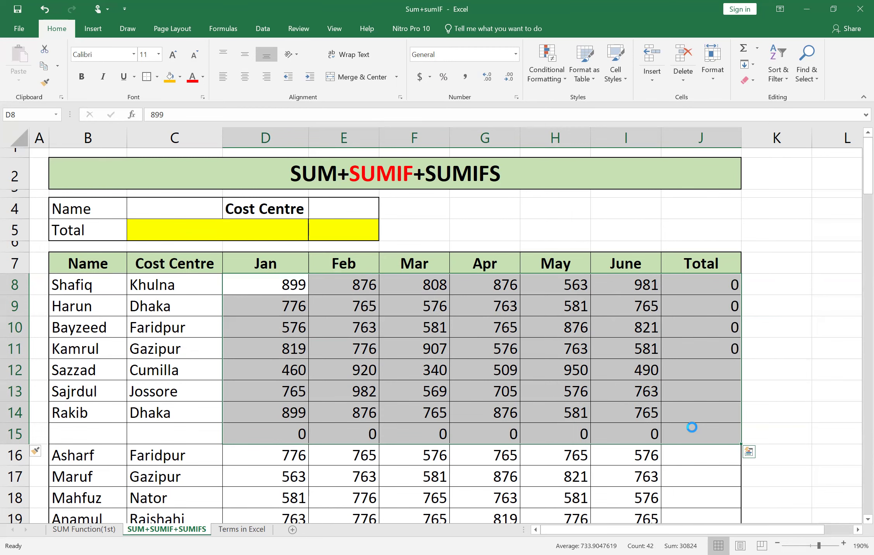
left_click(779, 373)
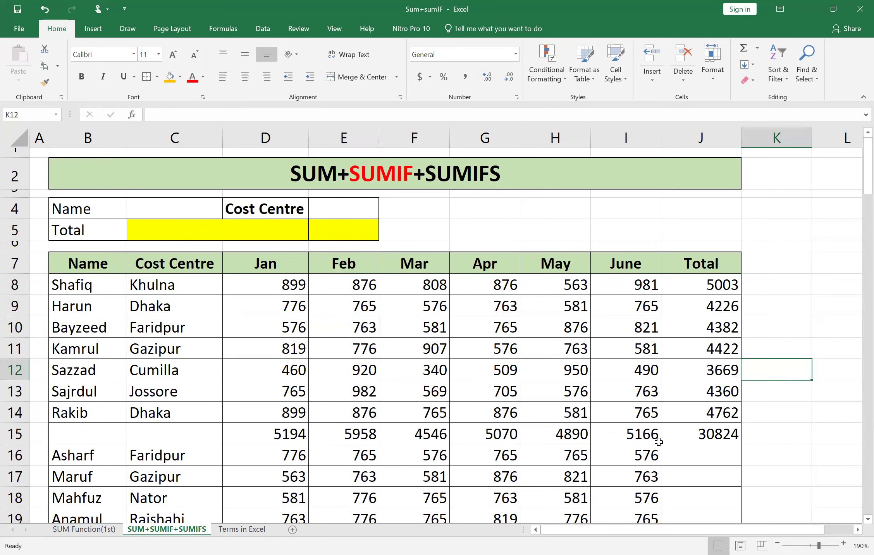
Enter the note "Alt=" in K15 beside the grand total.
left_click(765, 429)
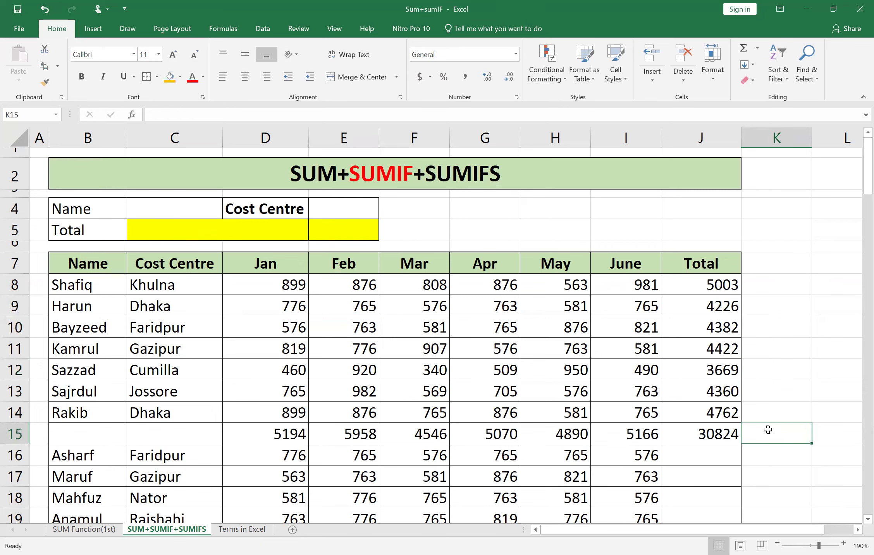
type("A")
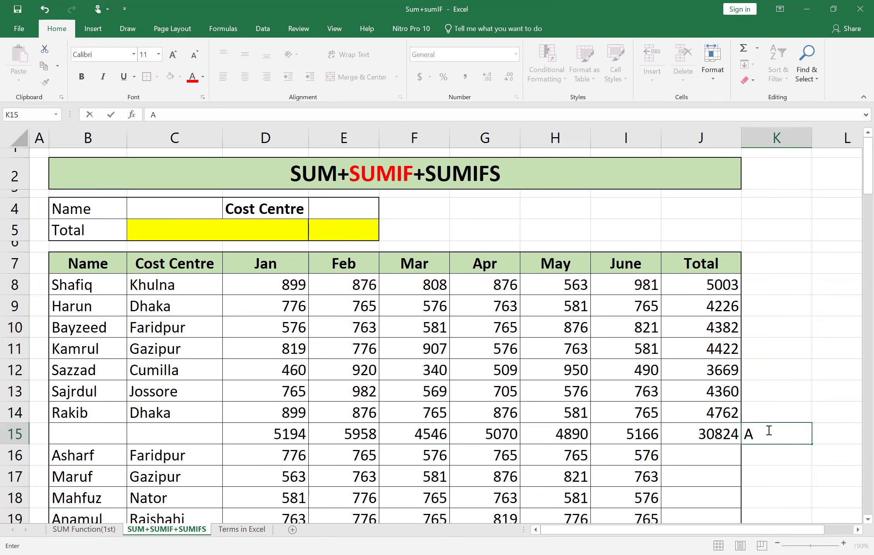
type("lt=")
left_click(823, 375)
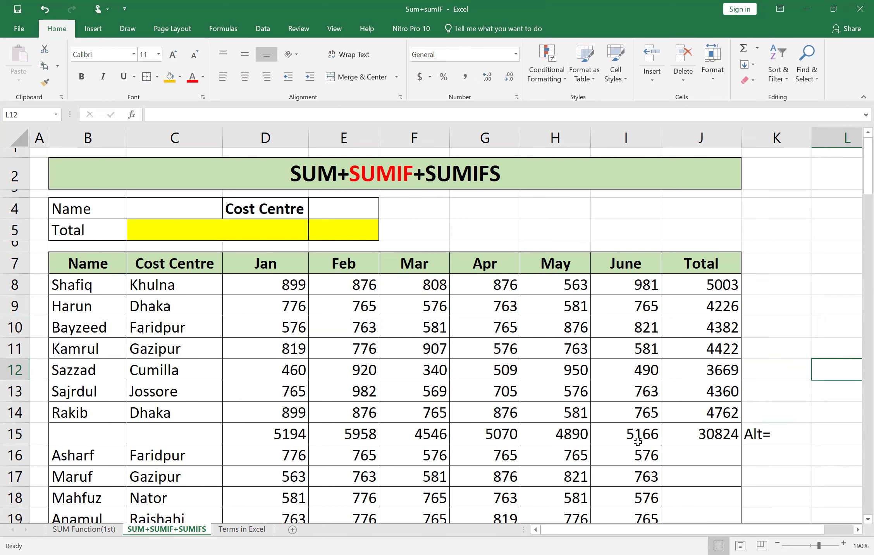
Undo the note in K15 and the AutoSum totals in D8:J15.
left_click(45, 10)
left_click(45, 9)
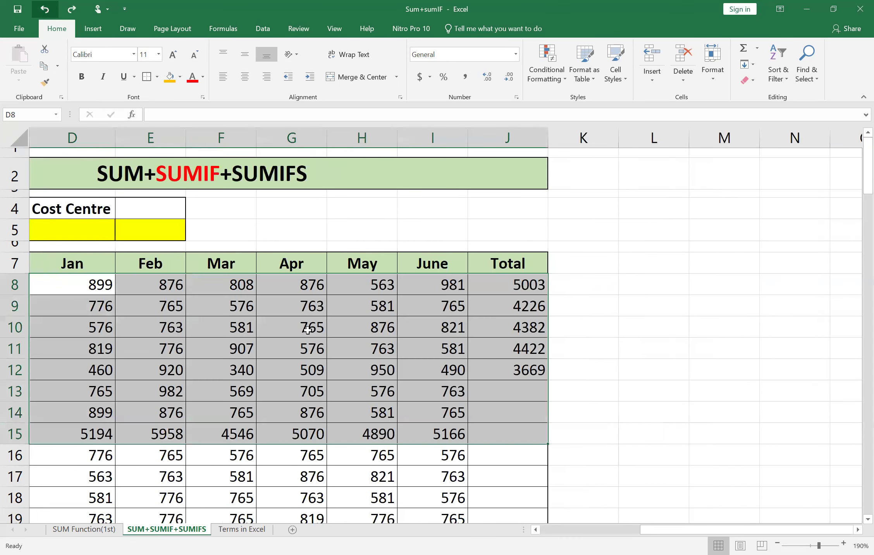
left_click_drag(635, 529, 525, 535)
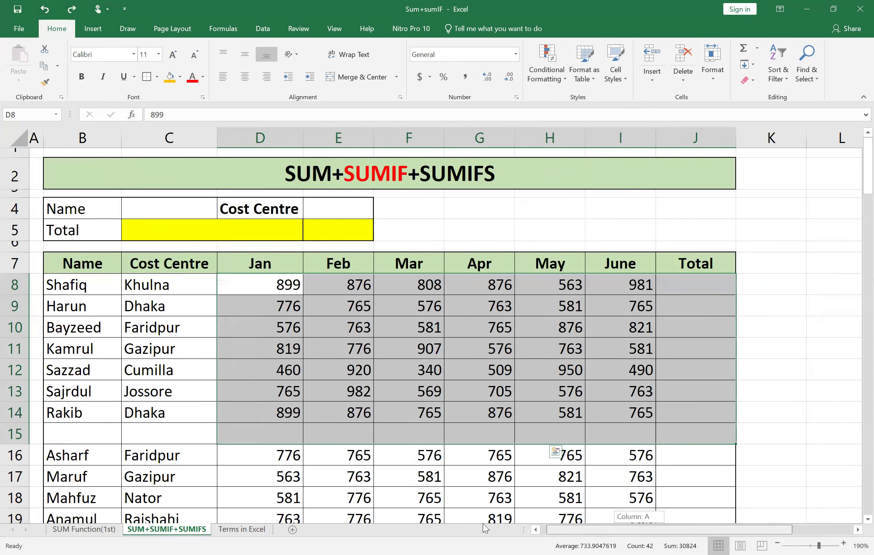
left_click(321, 175)
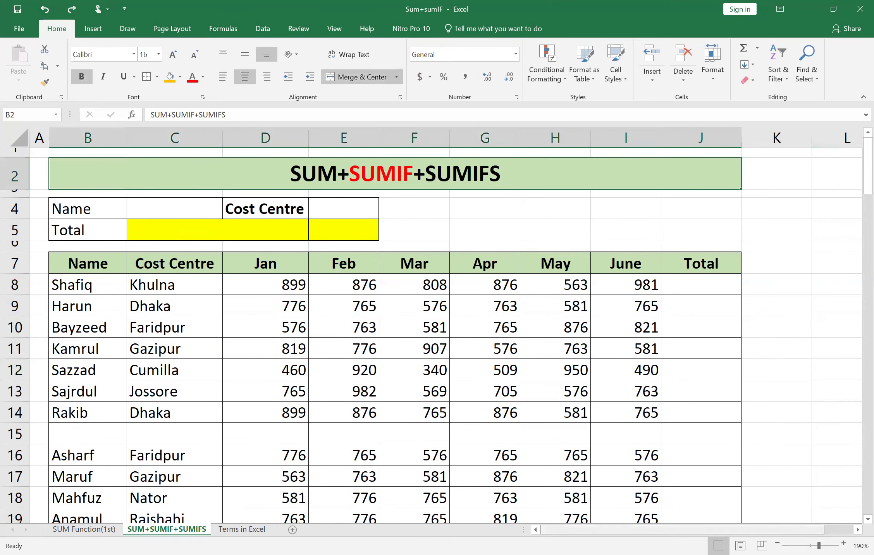
Delete the blank row 15 from the data table.
scroll(748, 301, "down", 1)
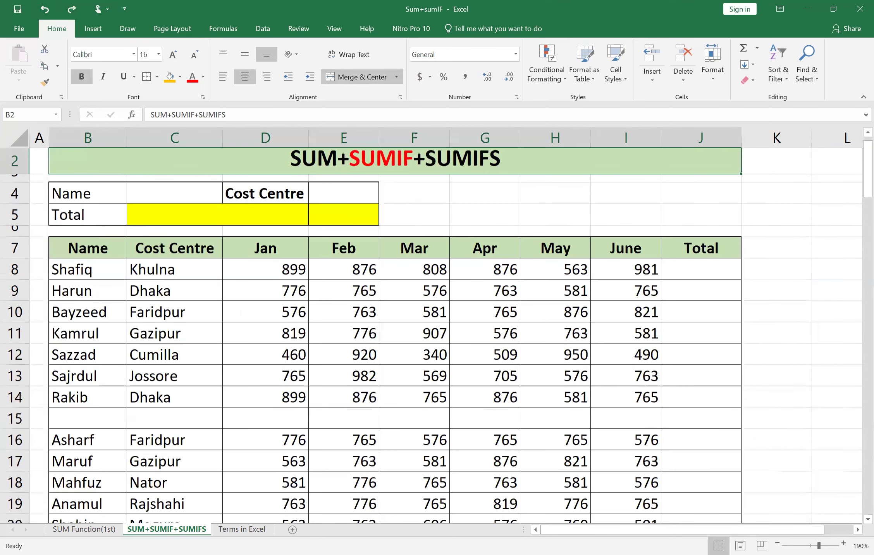
scroll(539, 529, "down", 1)
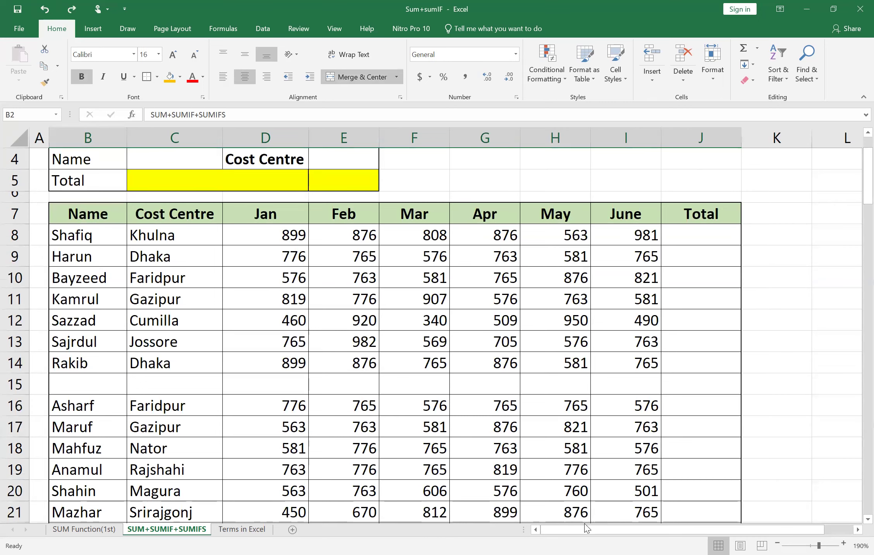
scroll(618, 288, "up", 1)
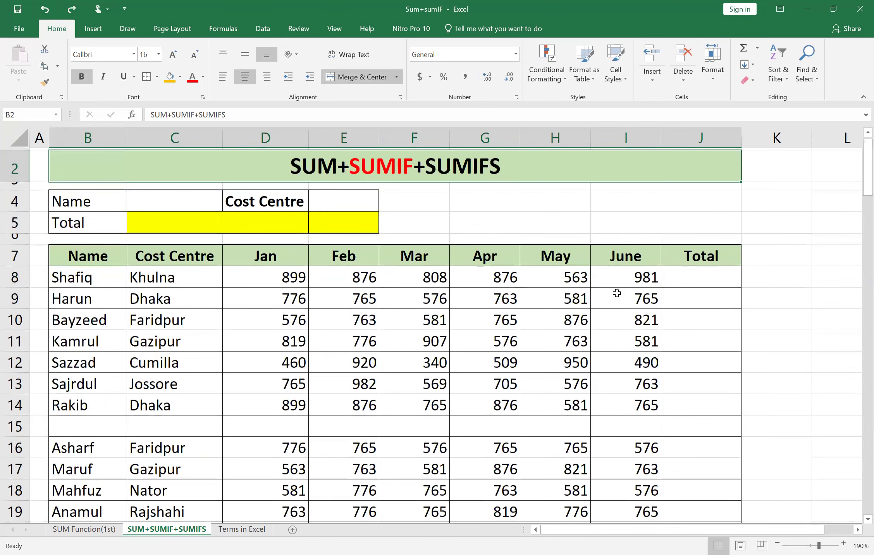
left_click(228, 310)
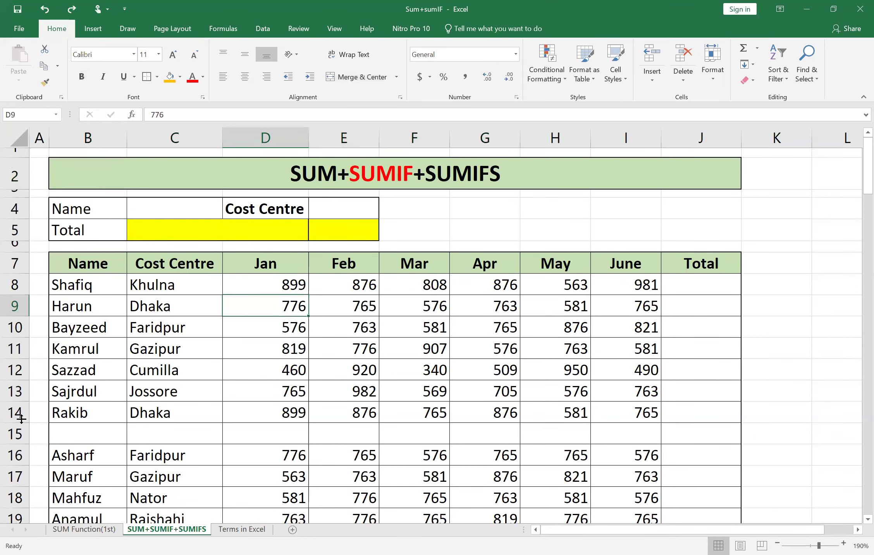
right_click(8, 431)
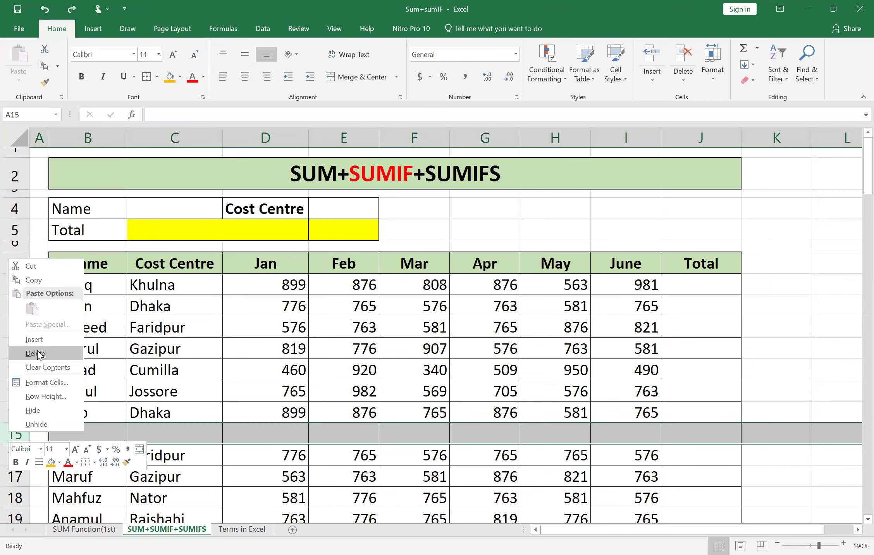
left_click(39, 353)
left_click(800, 248)
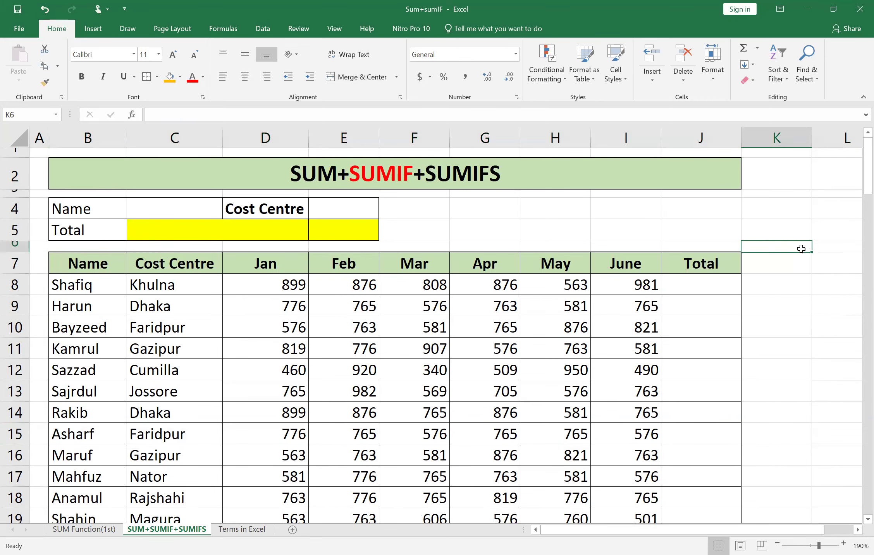
Examine the repeated names, cost centres and monthly figures in the data table from row 8 downwards.
left_click_drag(92, 285, 89, 434)
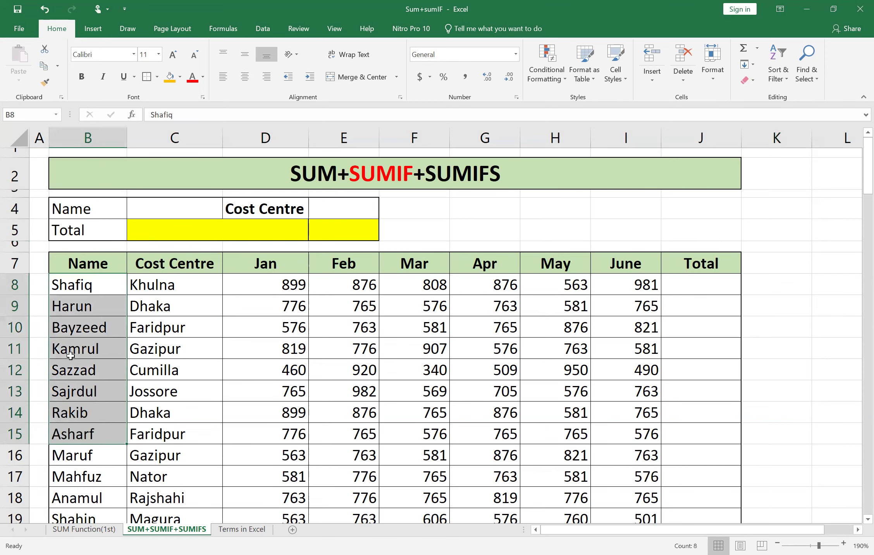
scroll(83, 372, "down", 8)
scroll(88, 324, "up", 1)
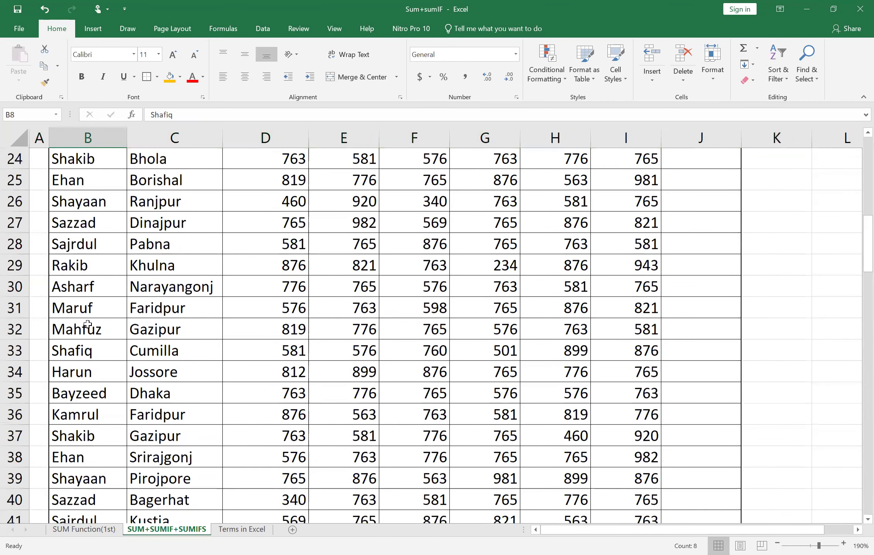
scroll(88, 322, "up", 8)
left_click(163, 310)
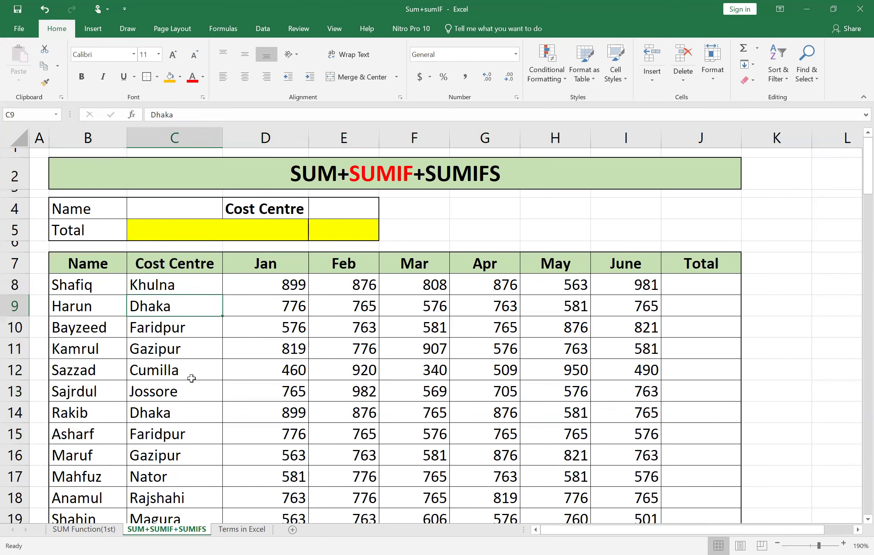
left_click_drag(280, 280, 643, 282)
left_click(757, 352)
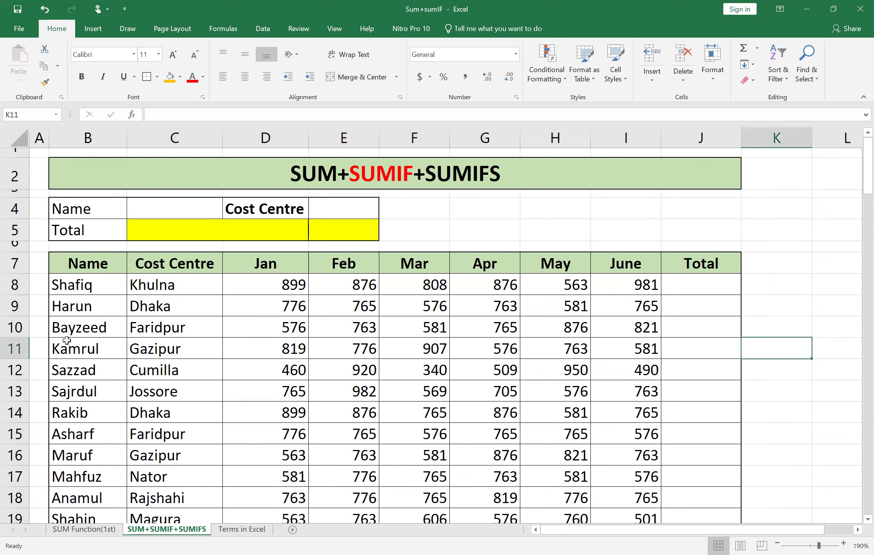
left_click(83, 283)
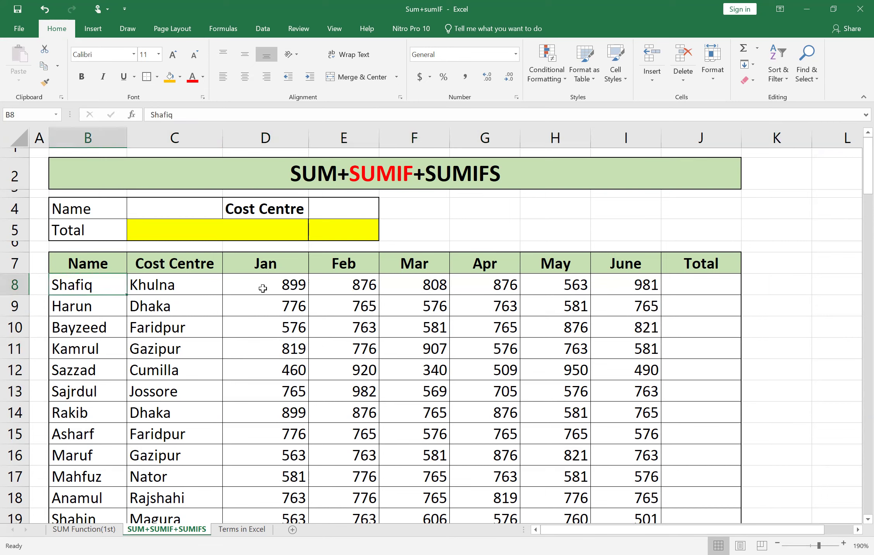
left_click(240, 284)
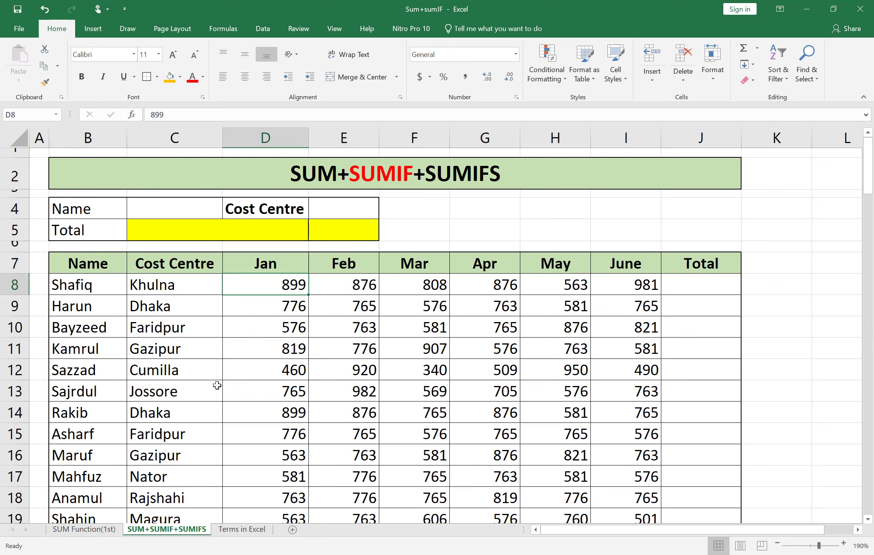
Start a SUMIF formula in the yellow Total cell C5 with the names in B8:B109 as its range.
left_click(145, 236)
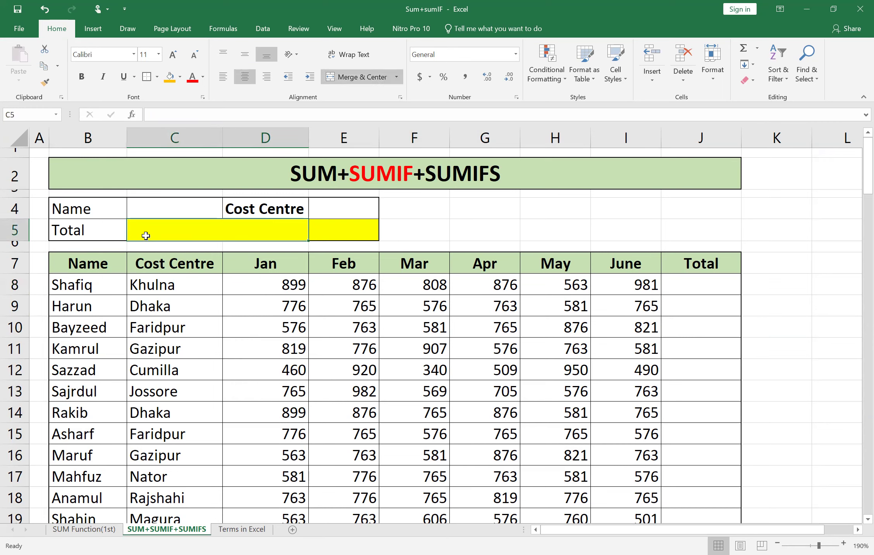
type("=")
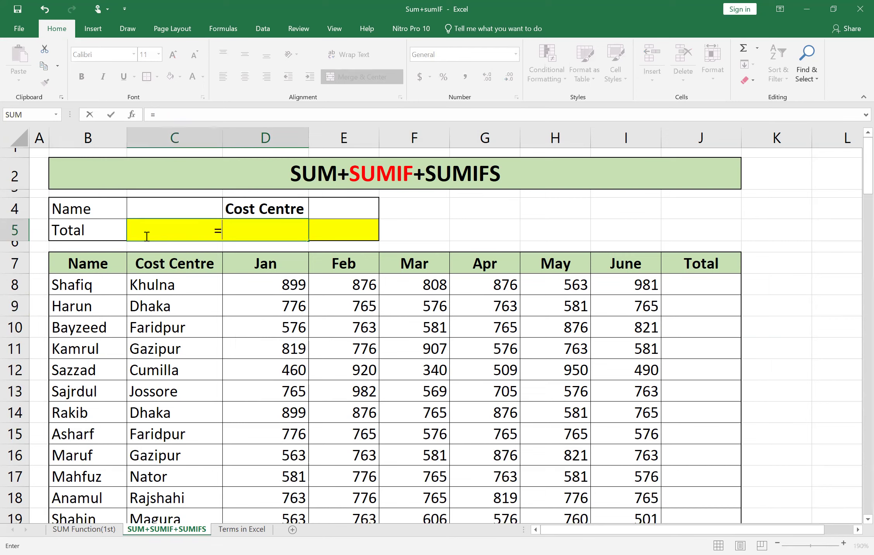
type("sumif9")
key("BackSpace")
type("(")
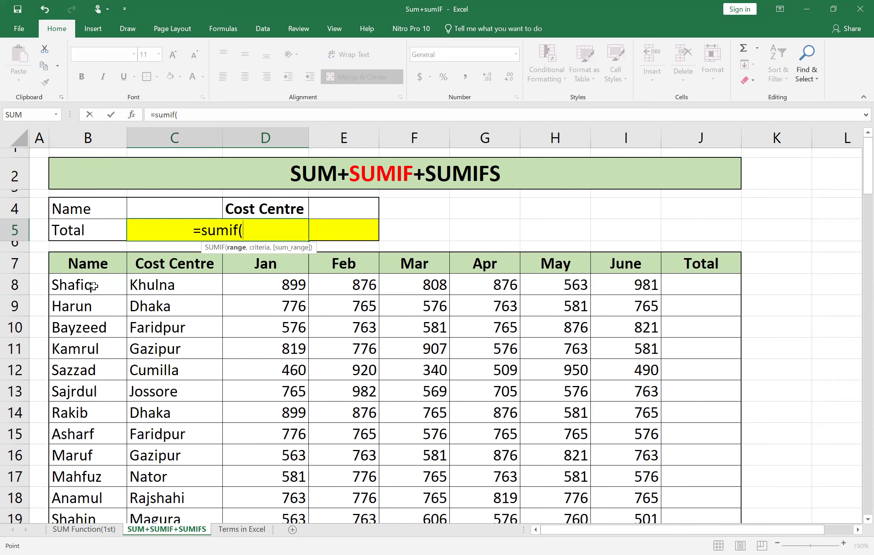
left_click(94, 286)
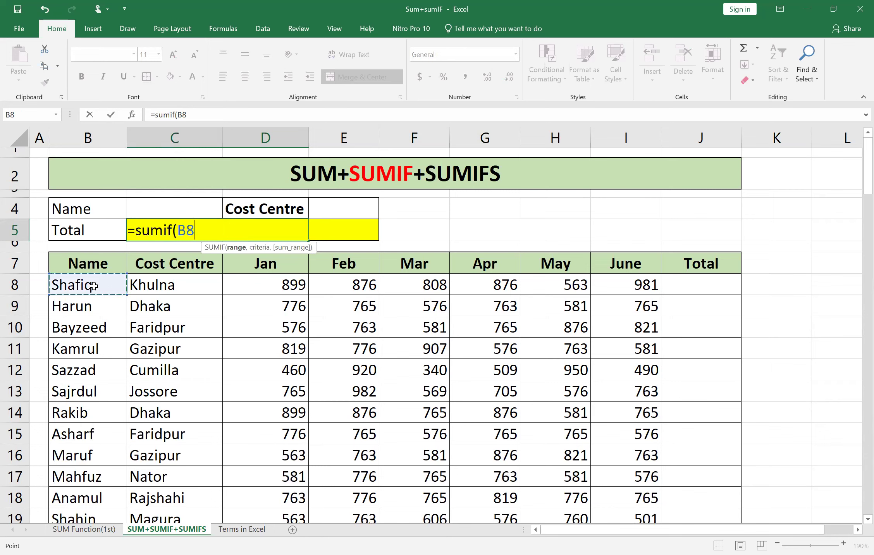
mouse_move(125, 291)
left_mouse_down()
mouse_move(136, 455)
mouse_move(123, 463)
mouse_move(141, 291)
left_mouse_up()
key("Return")
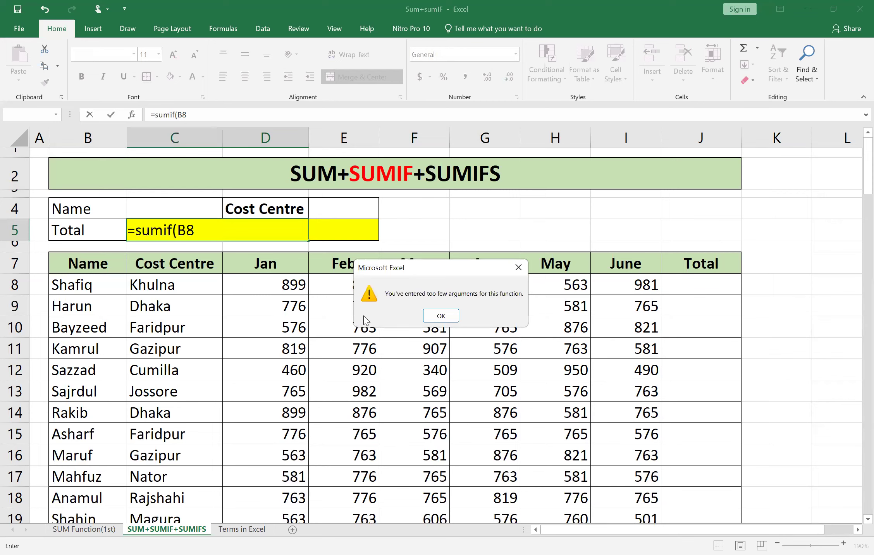
key("Return")
left_click(108, 289)
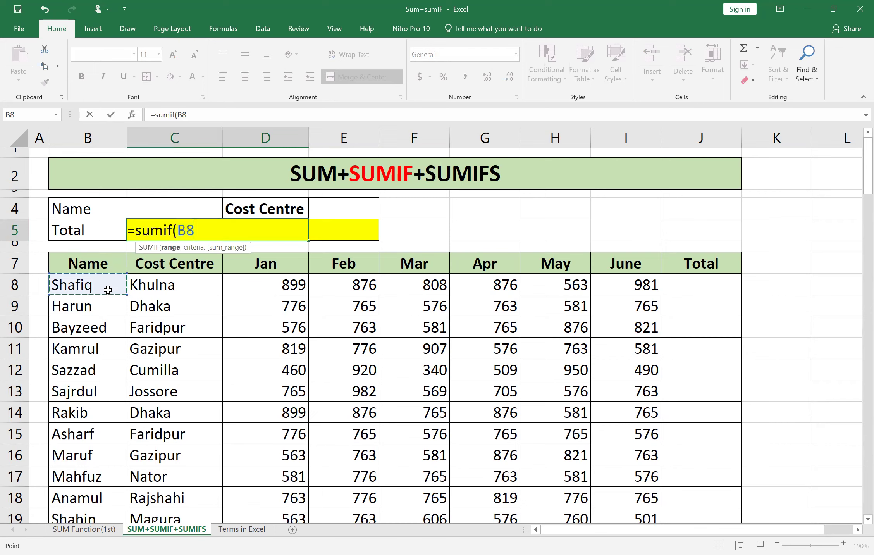
key("ctrl+shift+Down")
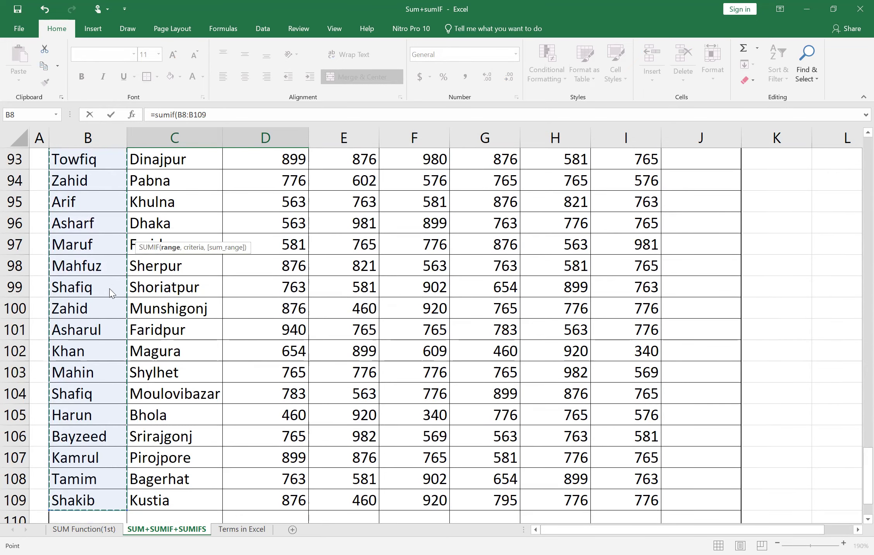
key("Return")
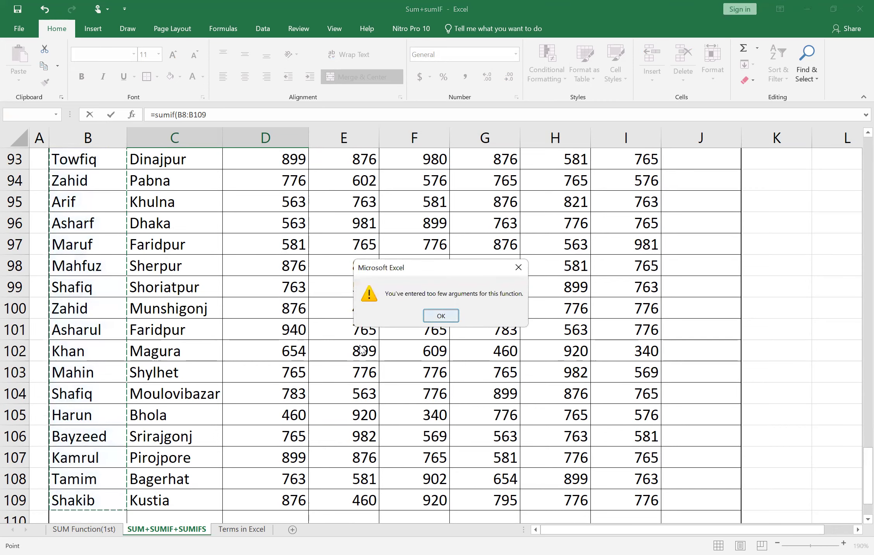
key("Return")
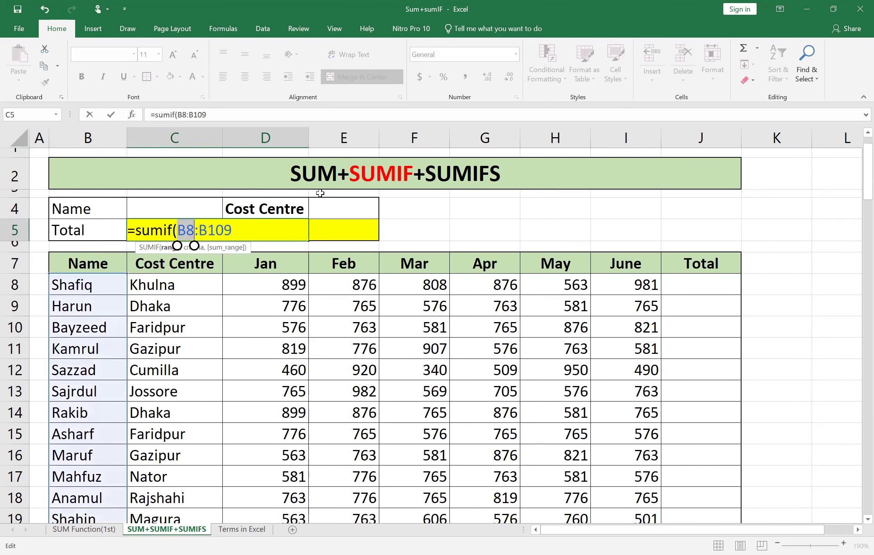
left_click(236, 230)
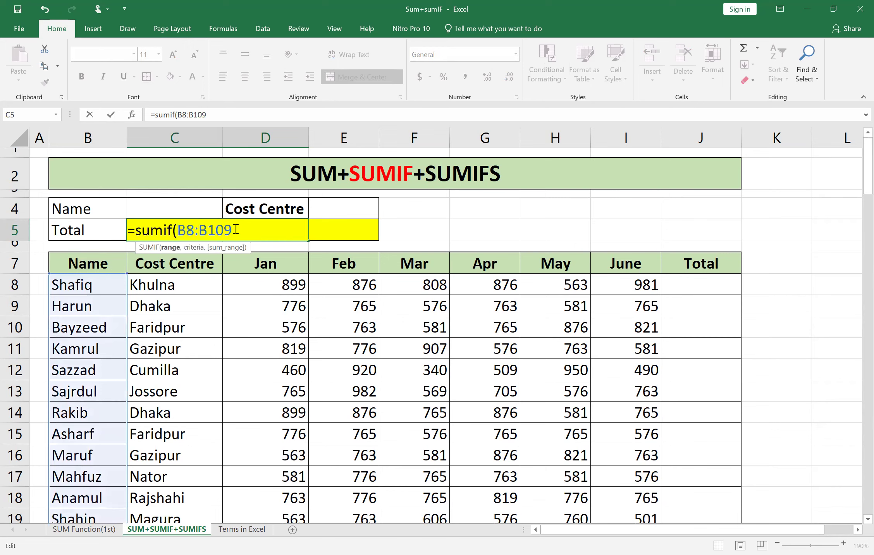
Complete the SUMIF in C5 with the name from B8 as quoted text criteria and D8:D109 as the sum range.
type(",")
type("\"S")
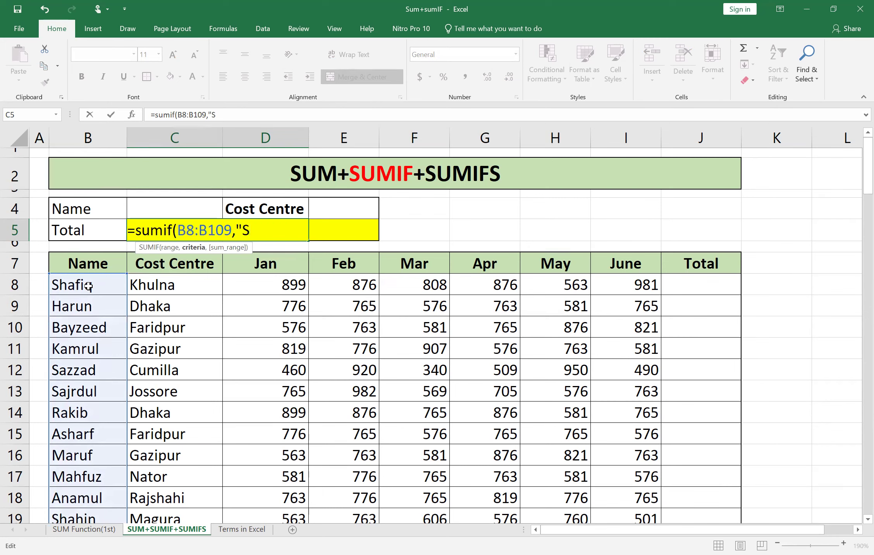
type("hafiq\",")
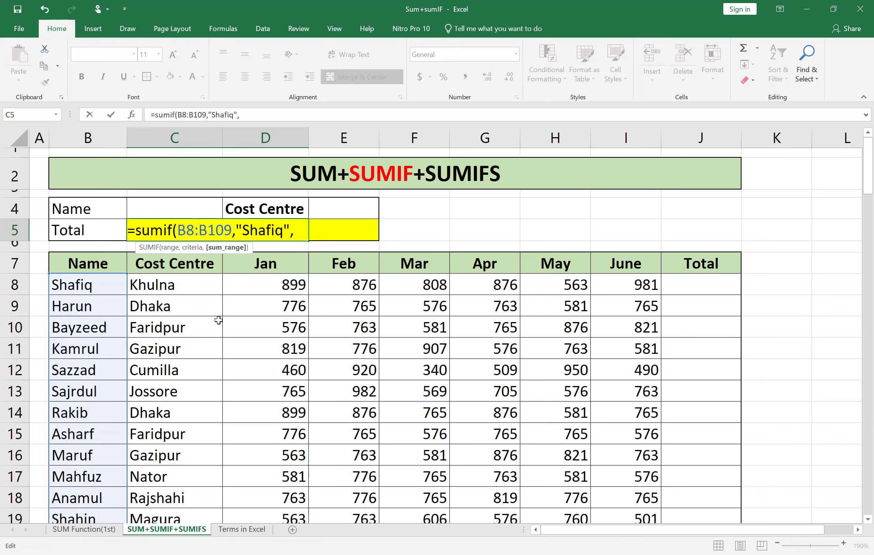
left_click(278, 284)
left_click(278, 284)
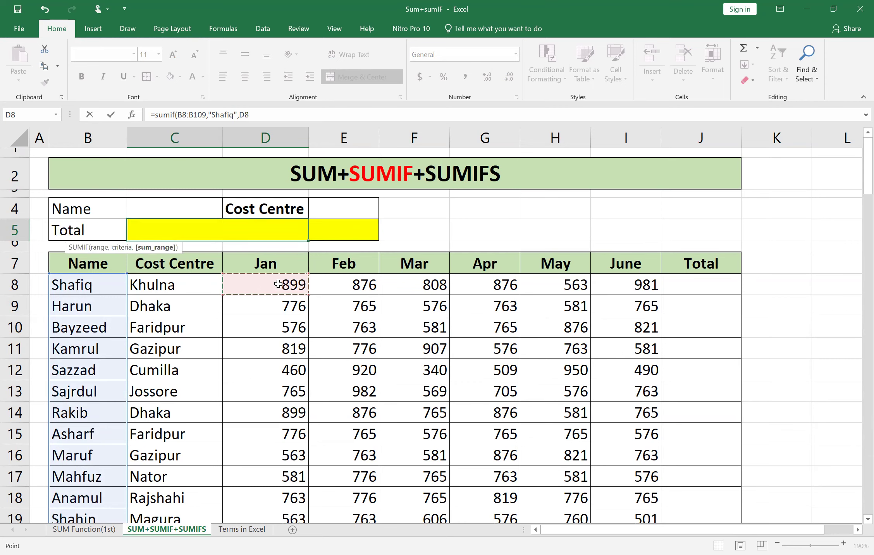
key("ctrl+shift+Down")
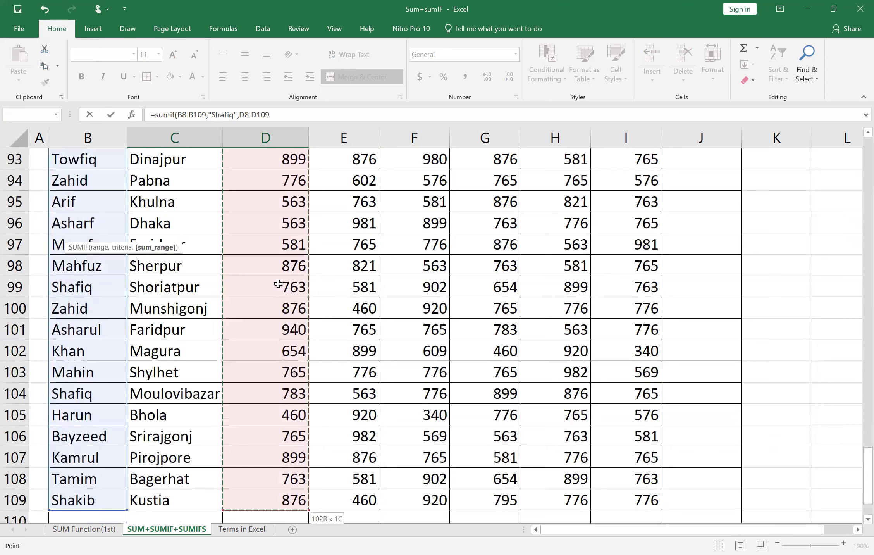
key("Return")
left_click(244, 225)
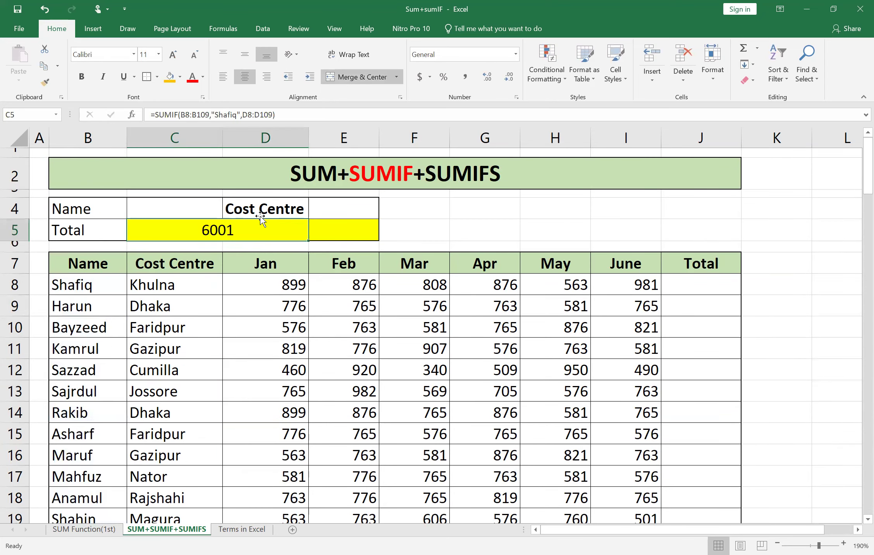
Enter the name from B8 in the Name cell C4 and make the total in C5 bold.
left_click(83, 289)
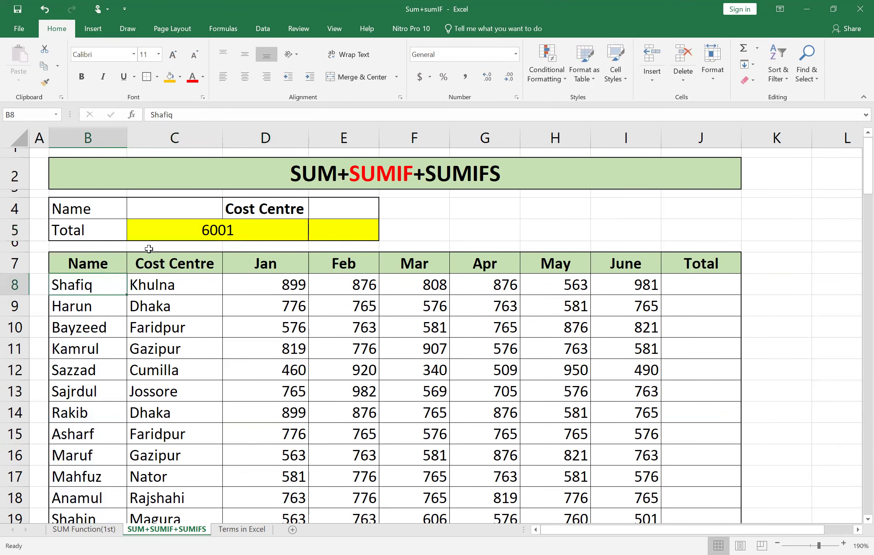
left_click(160, 202)
type("S")
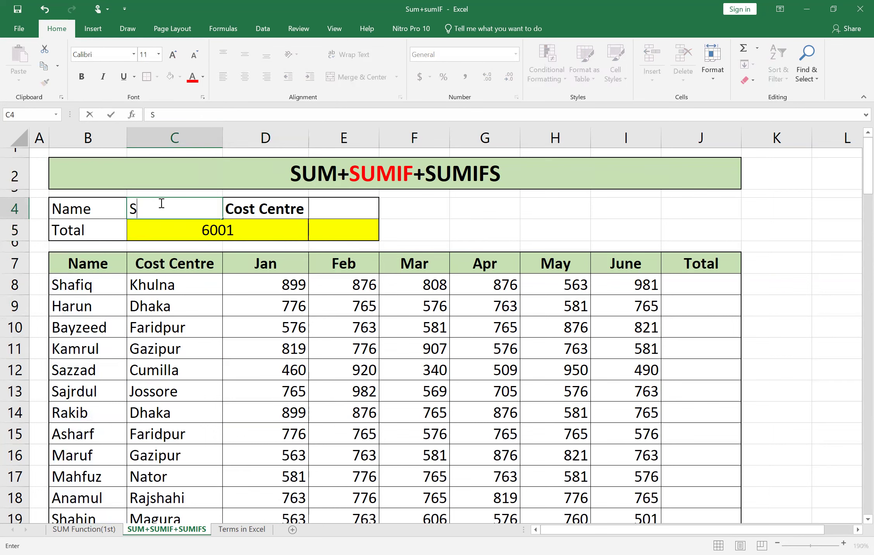
type("hafiq")
left_click(282, 280)
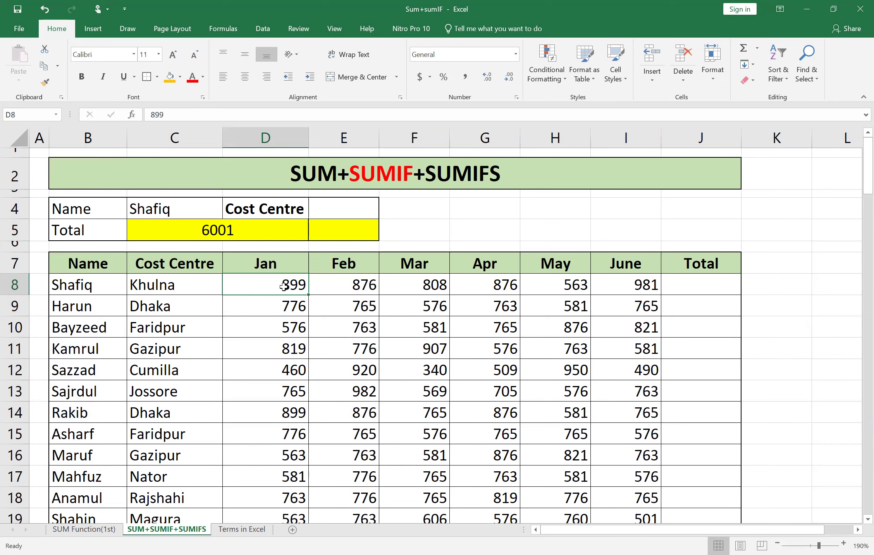
left_click(242, 237)
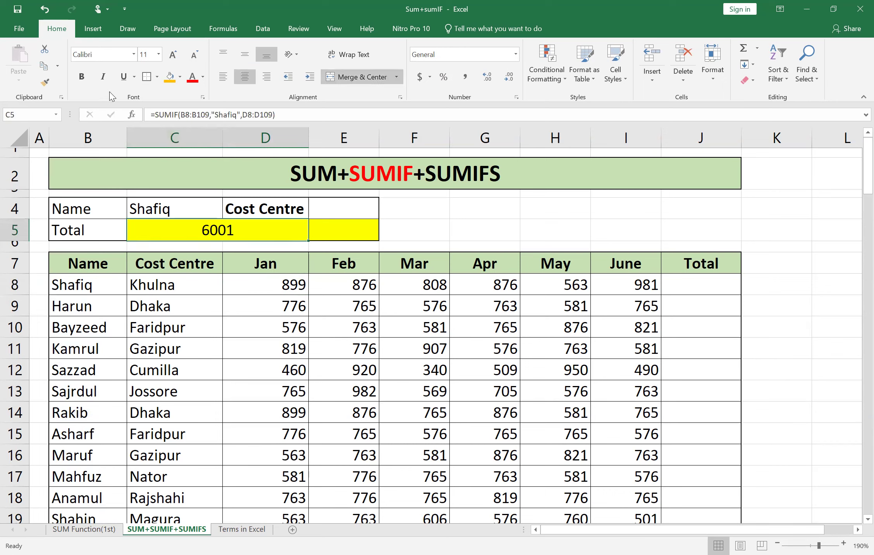
left_click(81, 77)
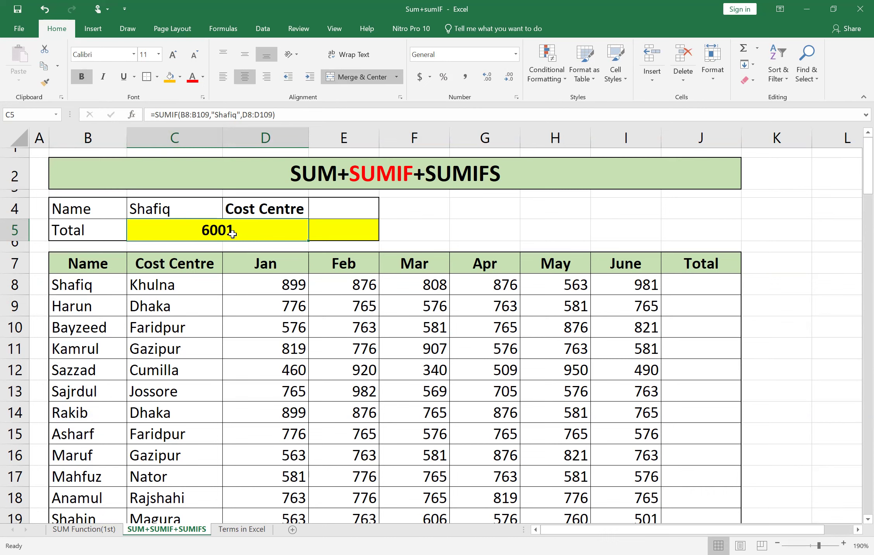
Replace the quoted criteria in the C5 SUMIF formula with the name from B9.
left_click(234, 115)
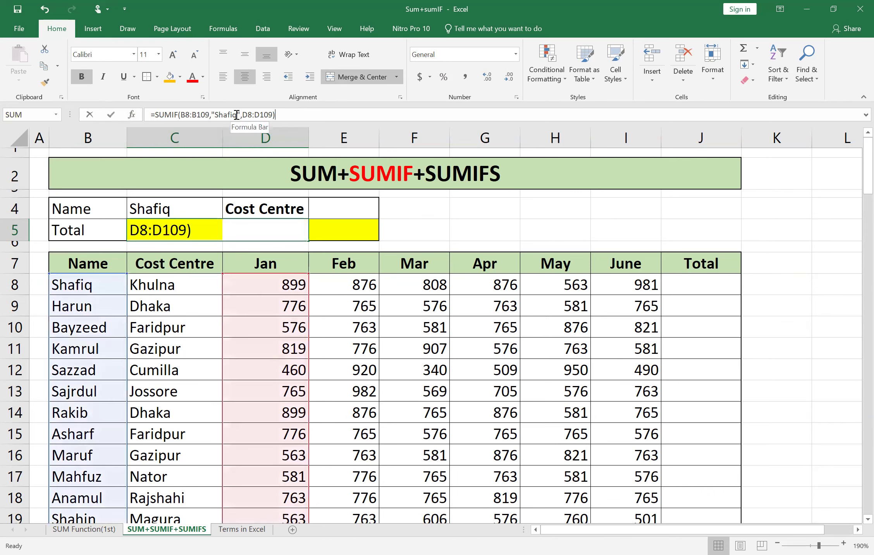
key("BackSpace")
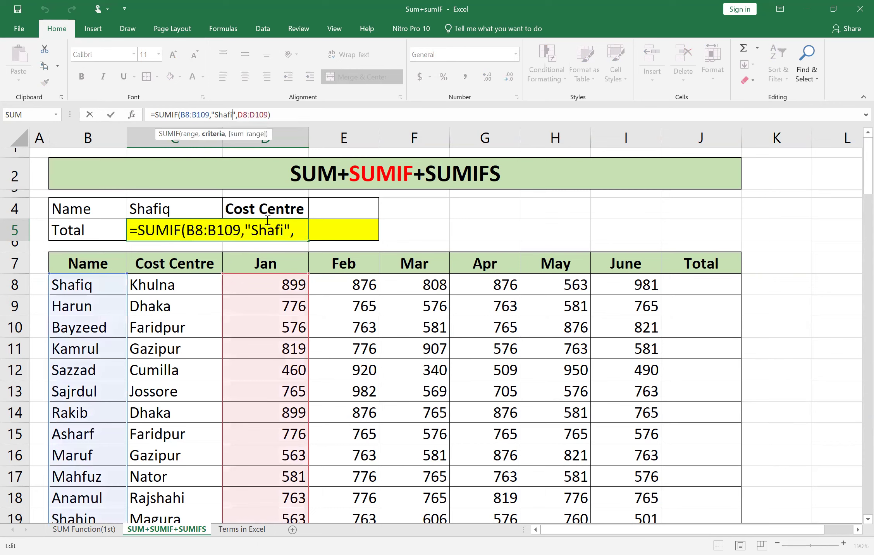
key("BackSpace")
key("BackSpace")
key("BackSpace")
key("BackSpace")
key("BackSpace")
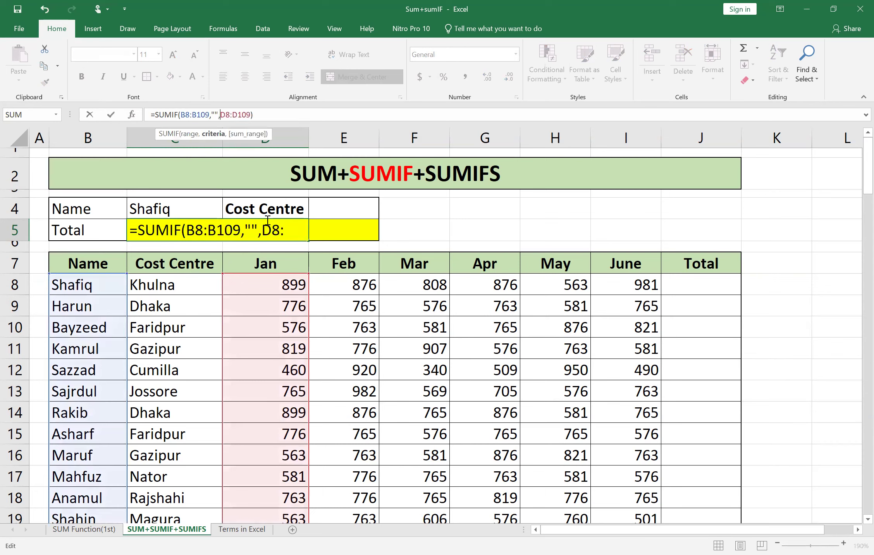
type("Harun")
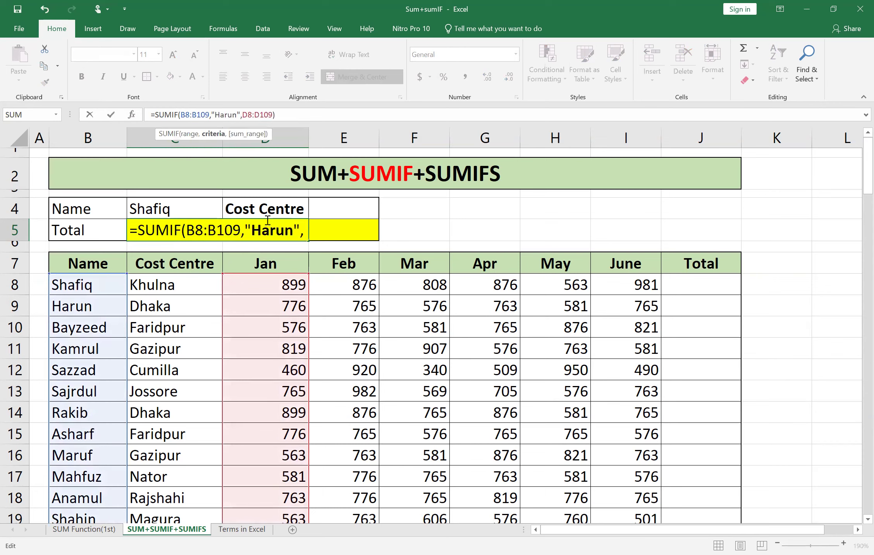
key("Return")
left_click(232, 232)
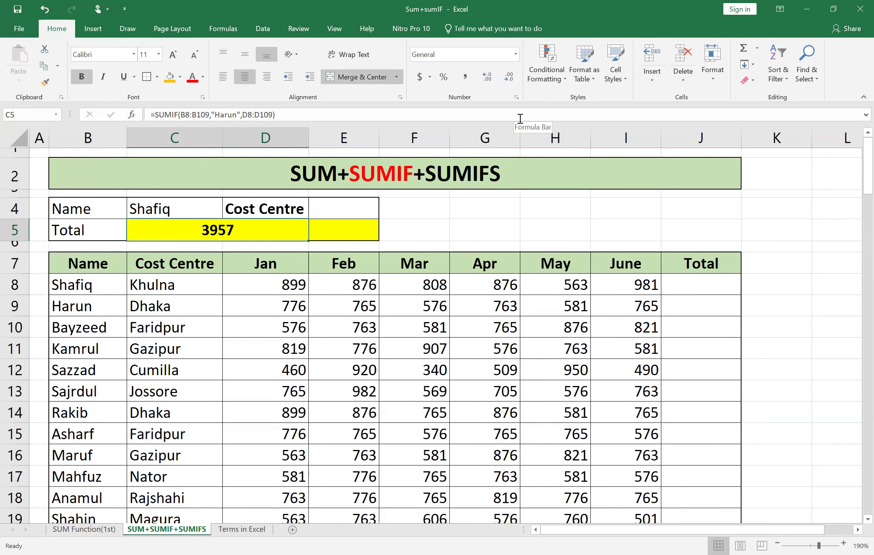
Switch to the SUM Function(1st) worksheet.
scroll(503, 203, "down", 1)
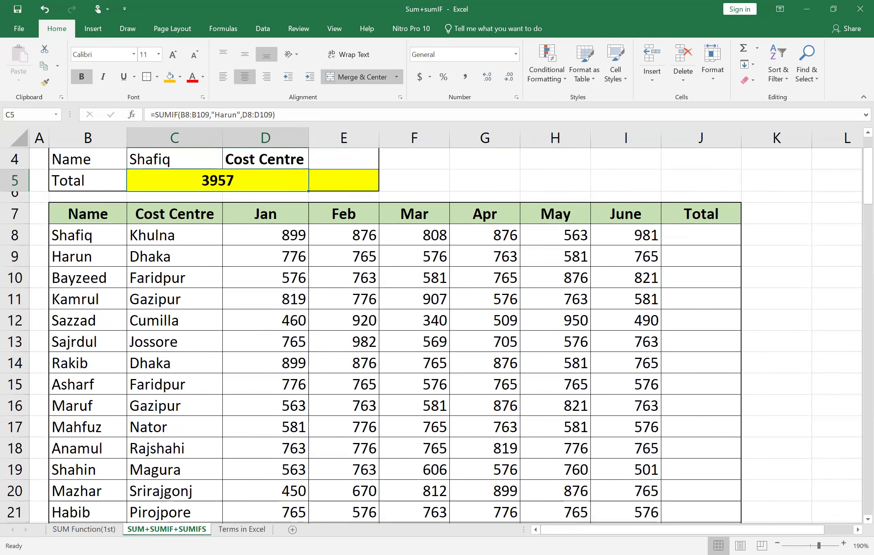
left_click(107, 528)
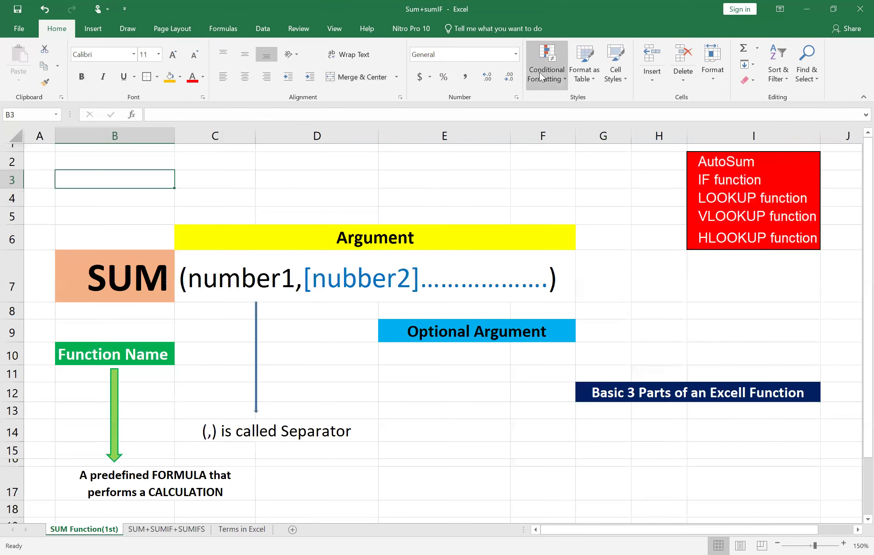